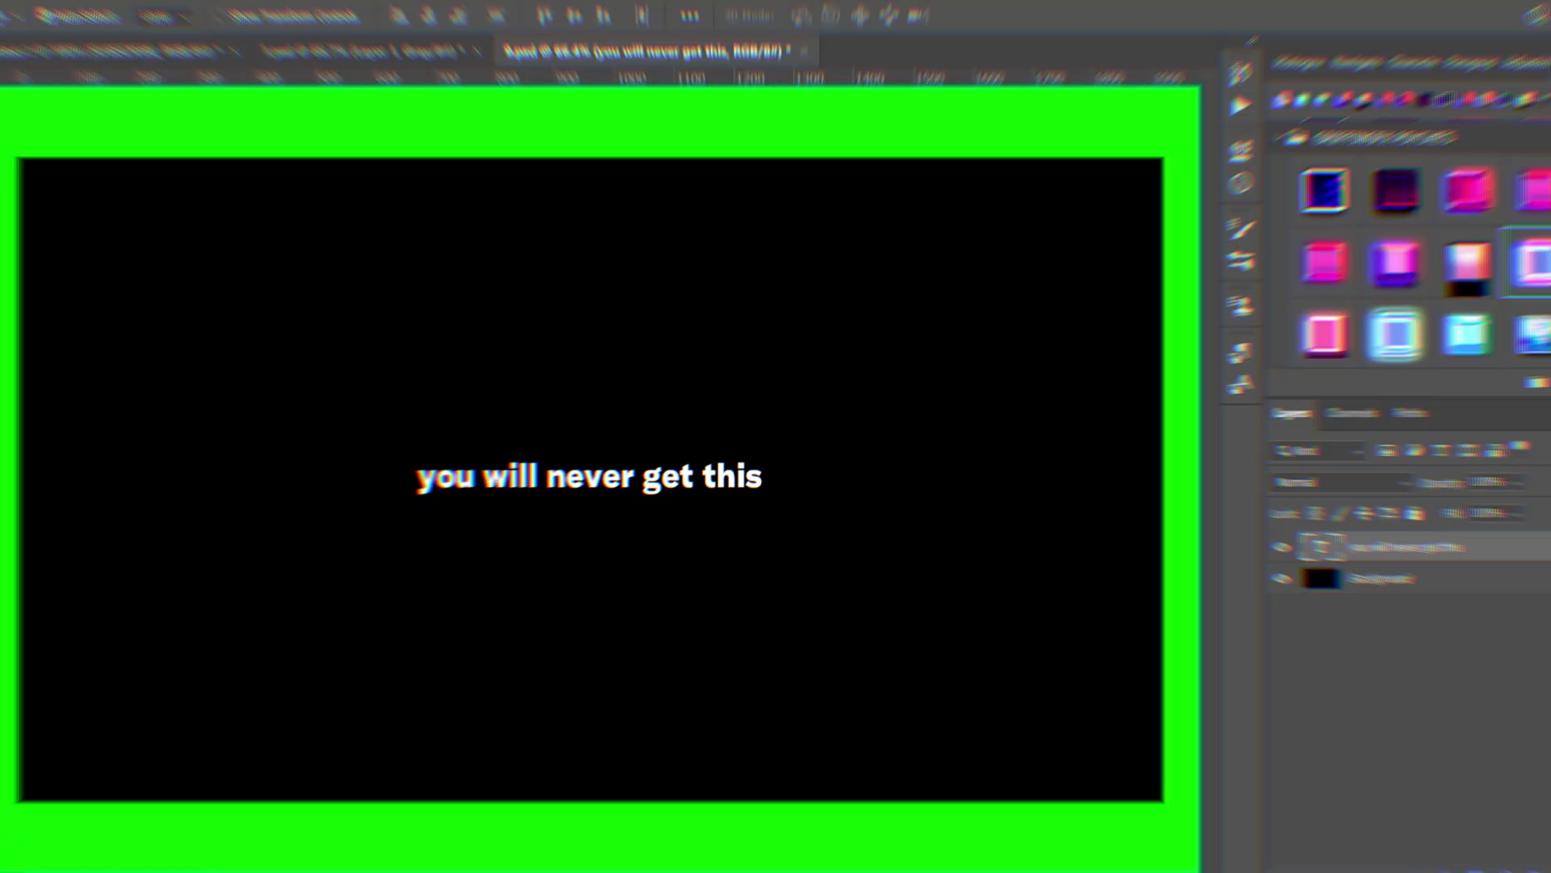
- Scroll the Instagram profile grid, glance at the 'no sleep' post, then open the LIQUID SLIME post
scroll(1411, 247, down, 3)
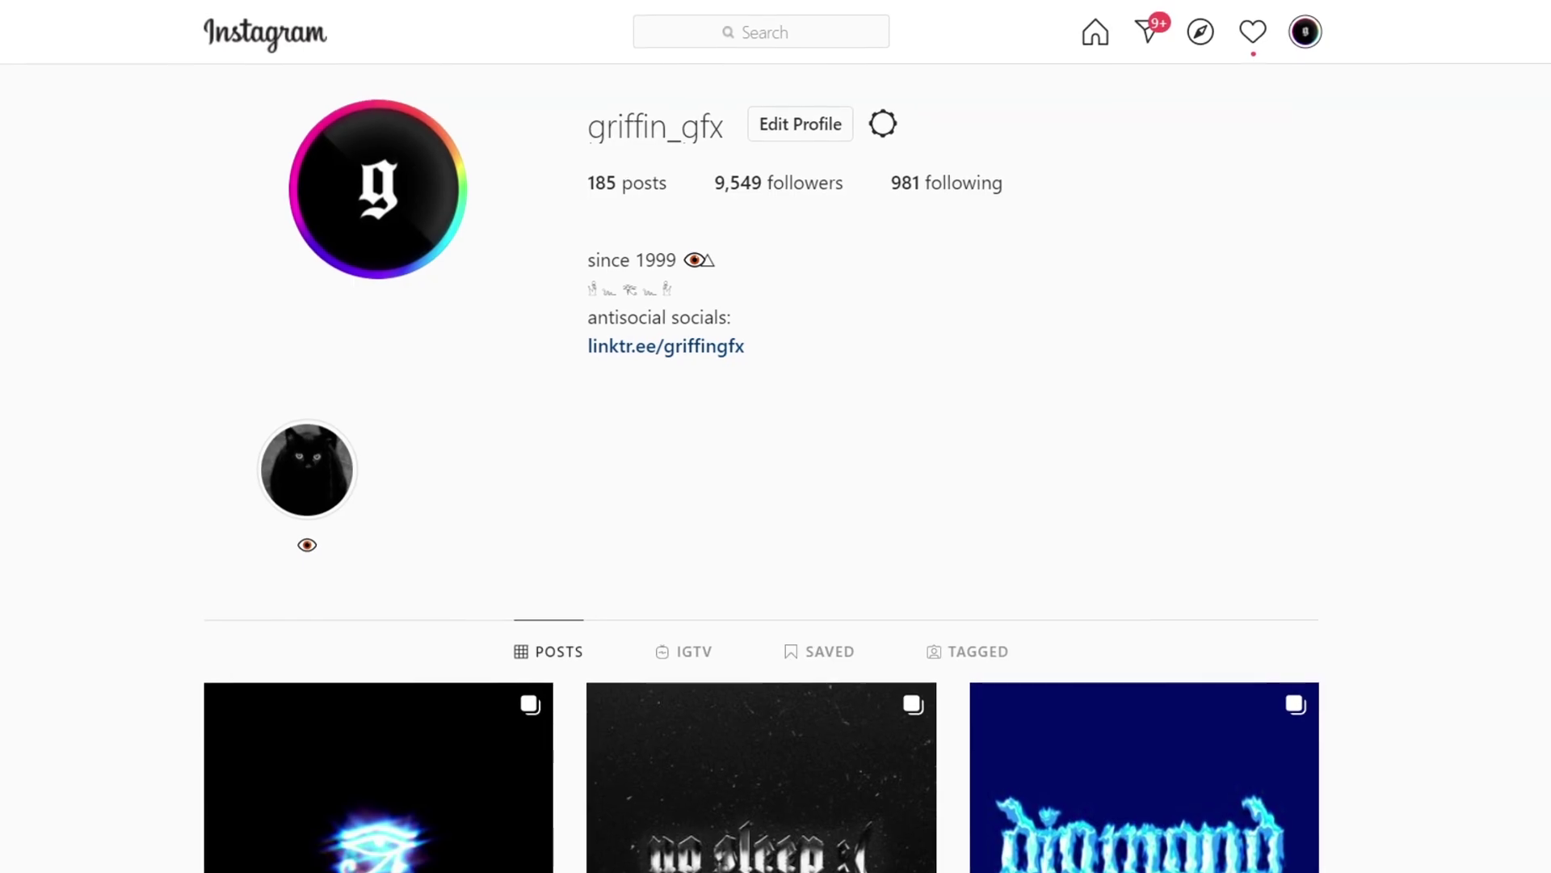
scroll(776, 484, down, 4)
scroll(775, 484, down, 3)
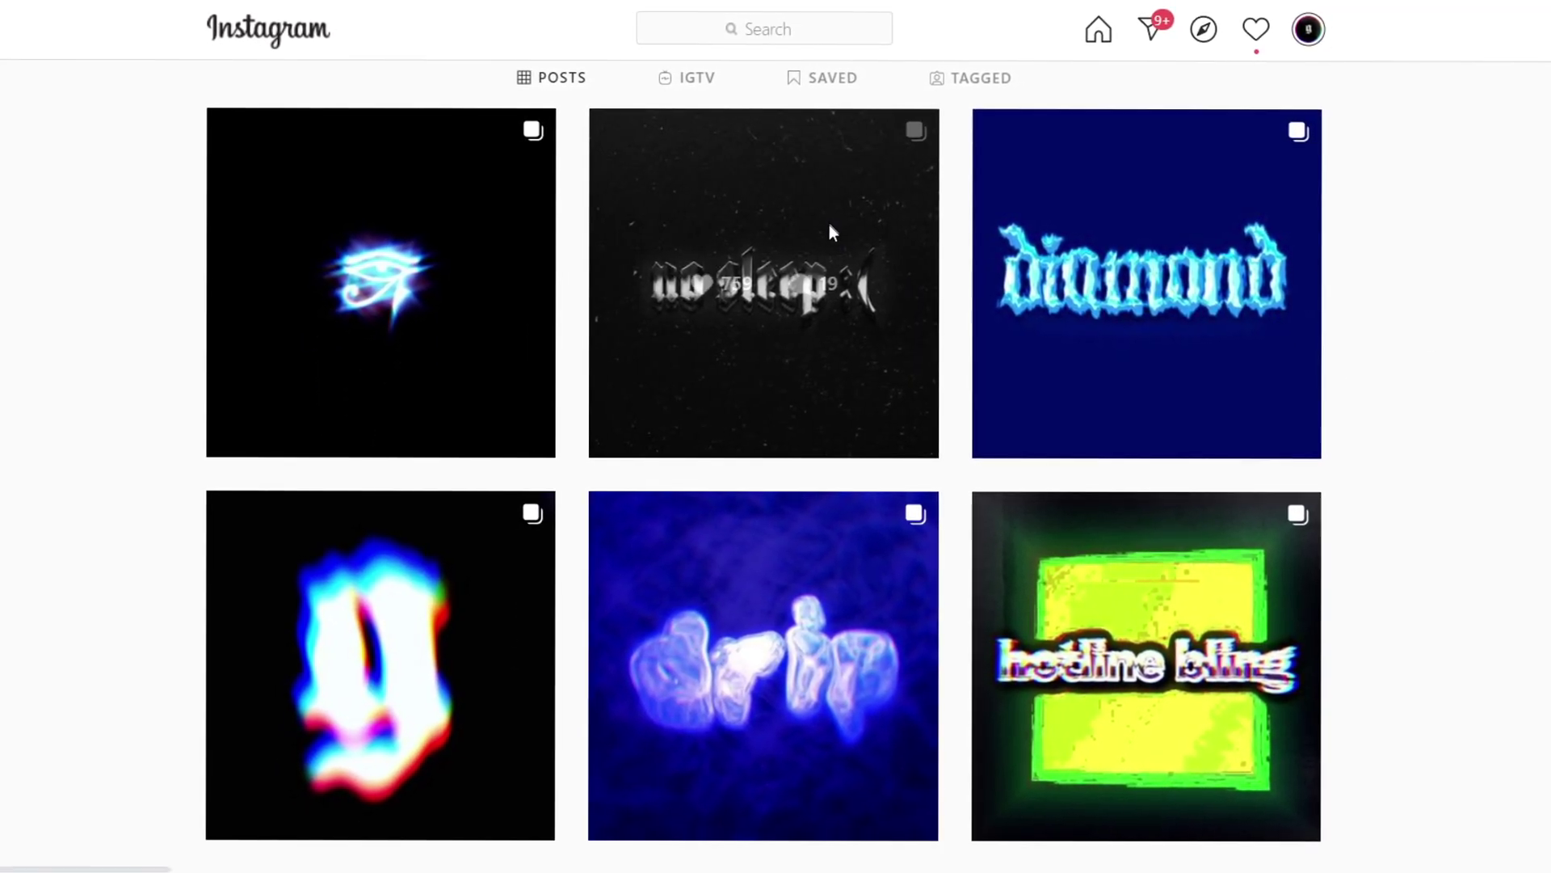
click(832, 226)
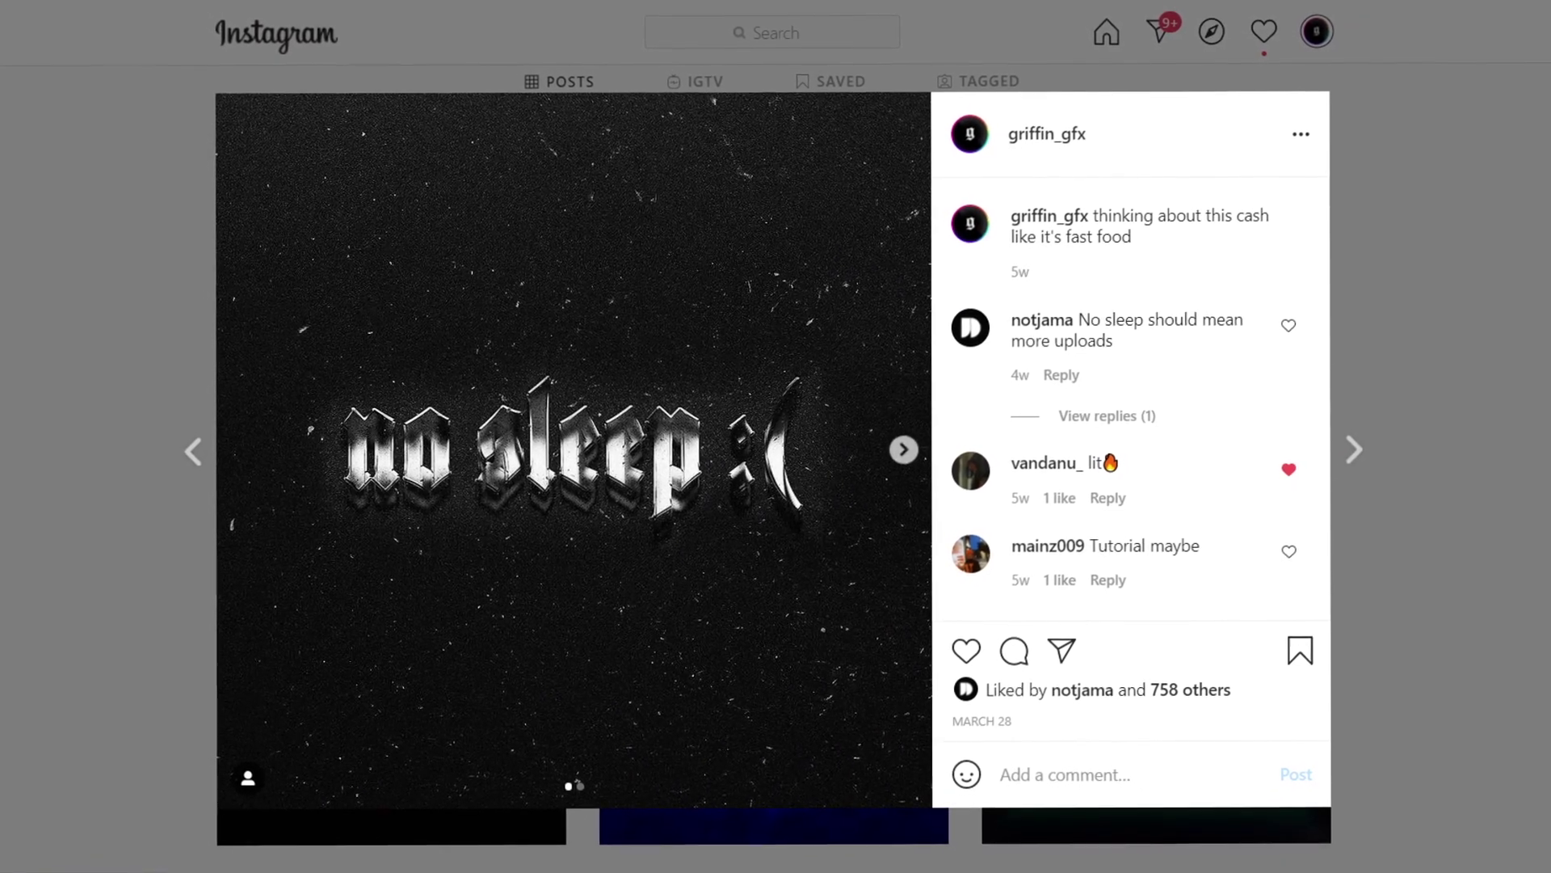
key(Escape)
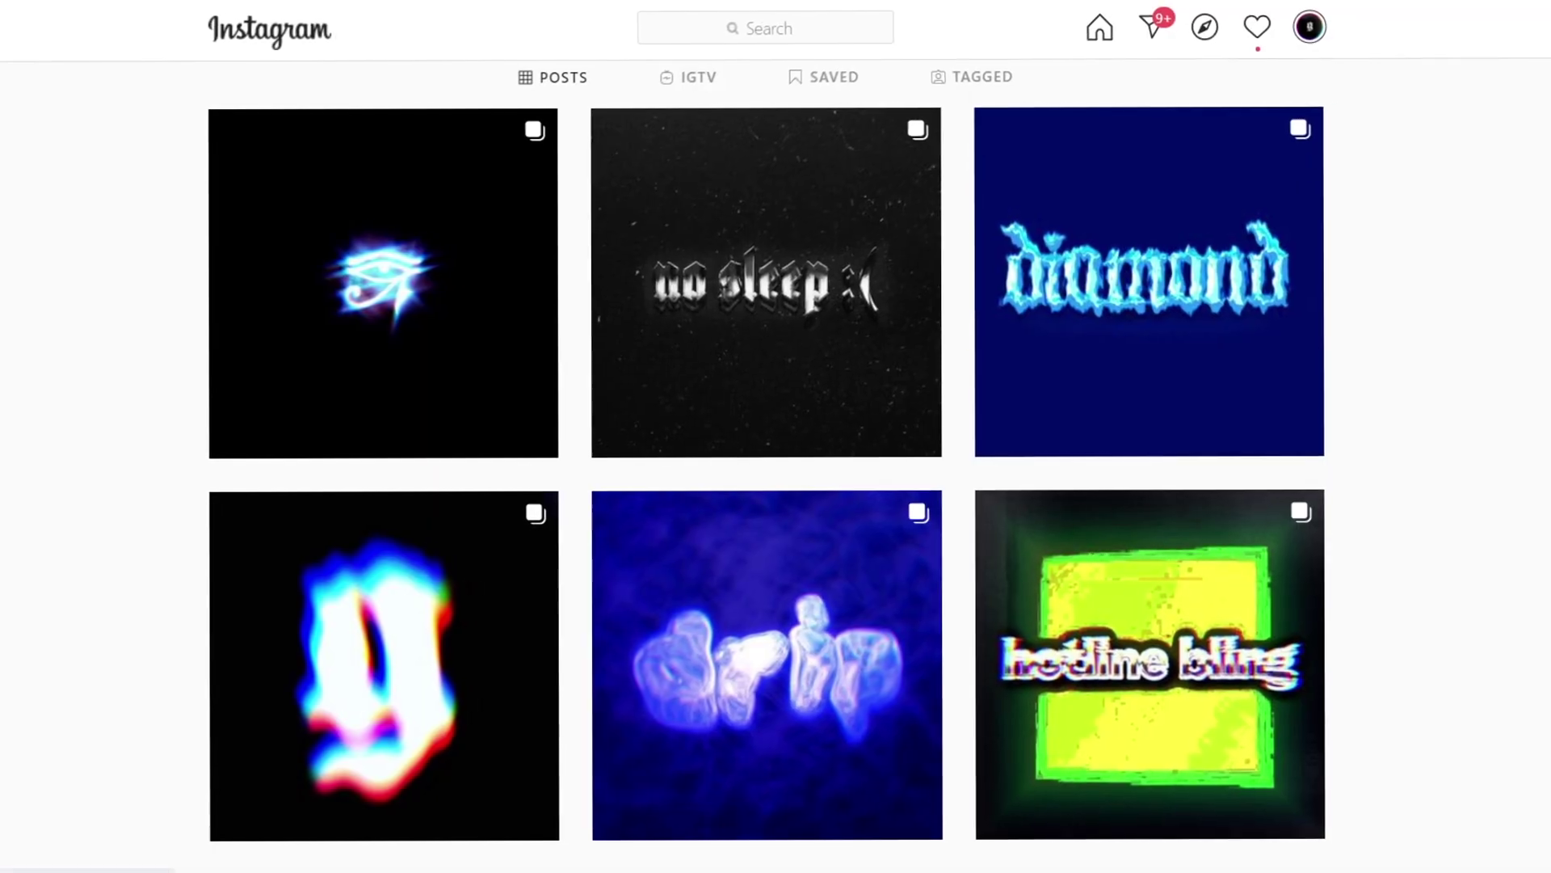
scroll(531, 517, down, 5)
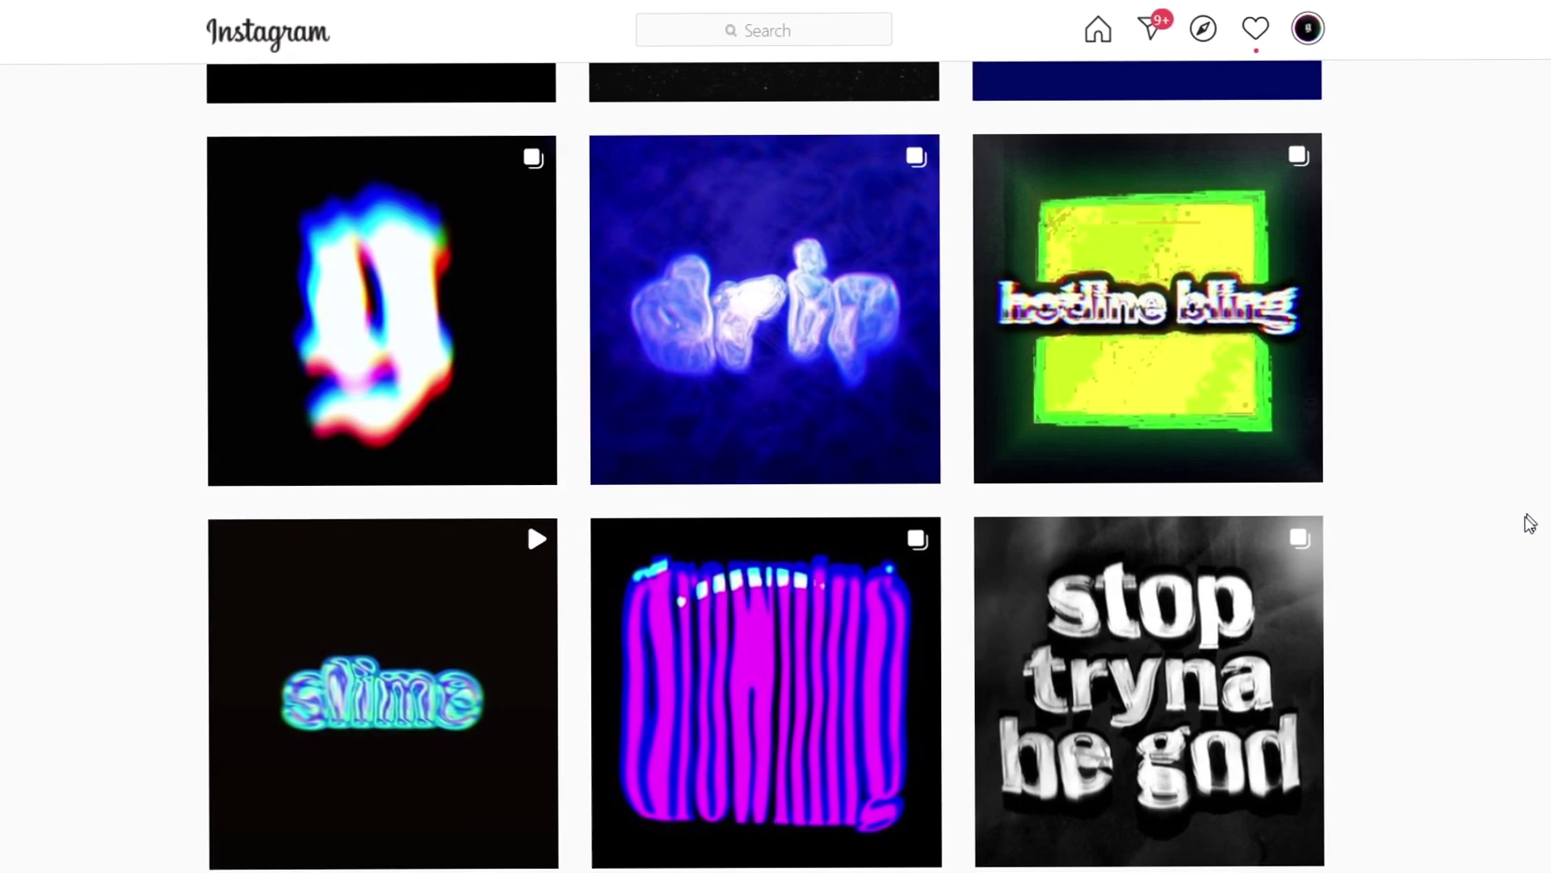
click(506, 622)
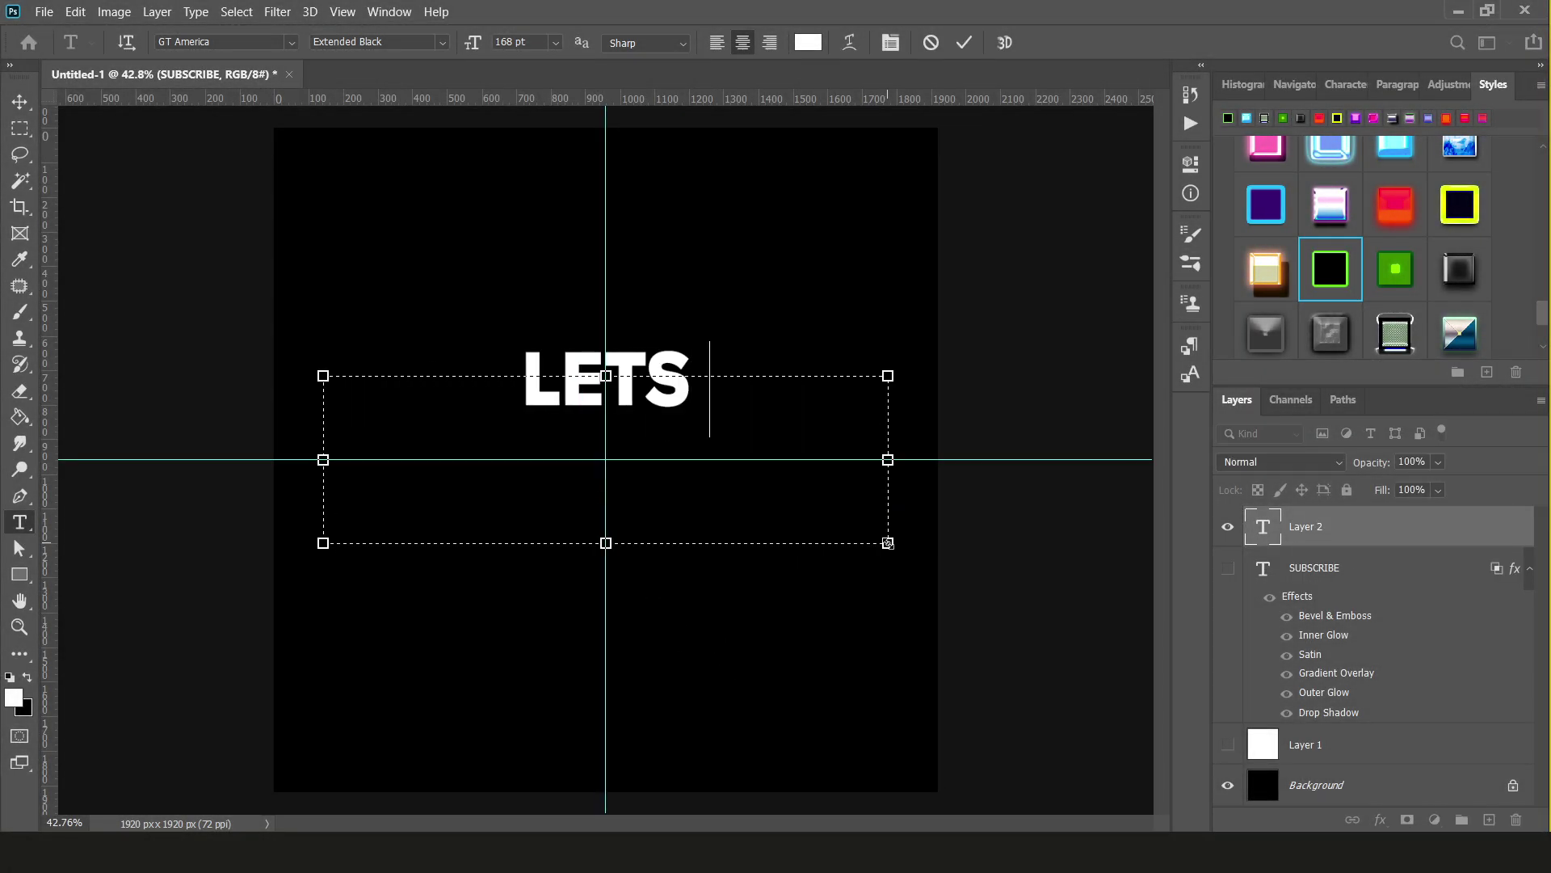
- Finish the text as 'LETS GO' and open its Layer Style dialog at Blending Options
text( GO)
click(19, 102)
right_click(1377, 540)
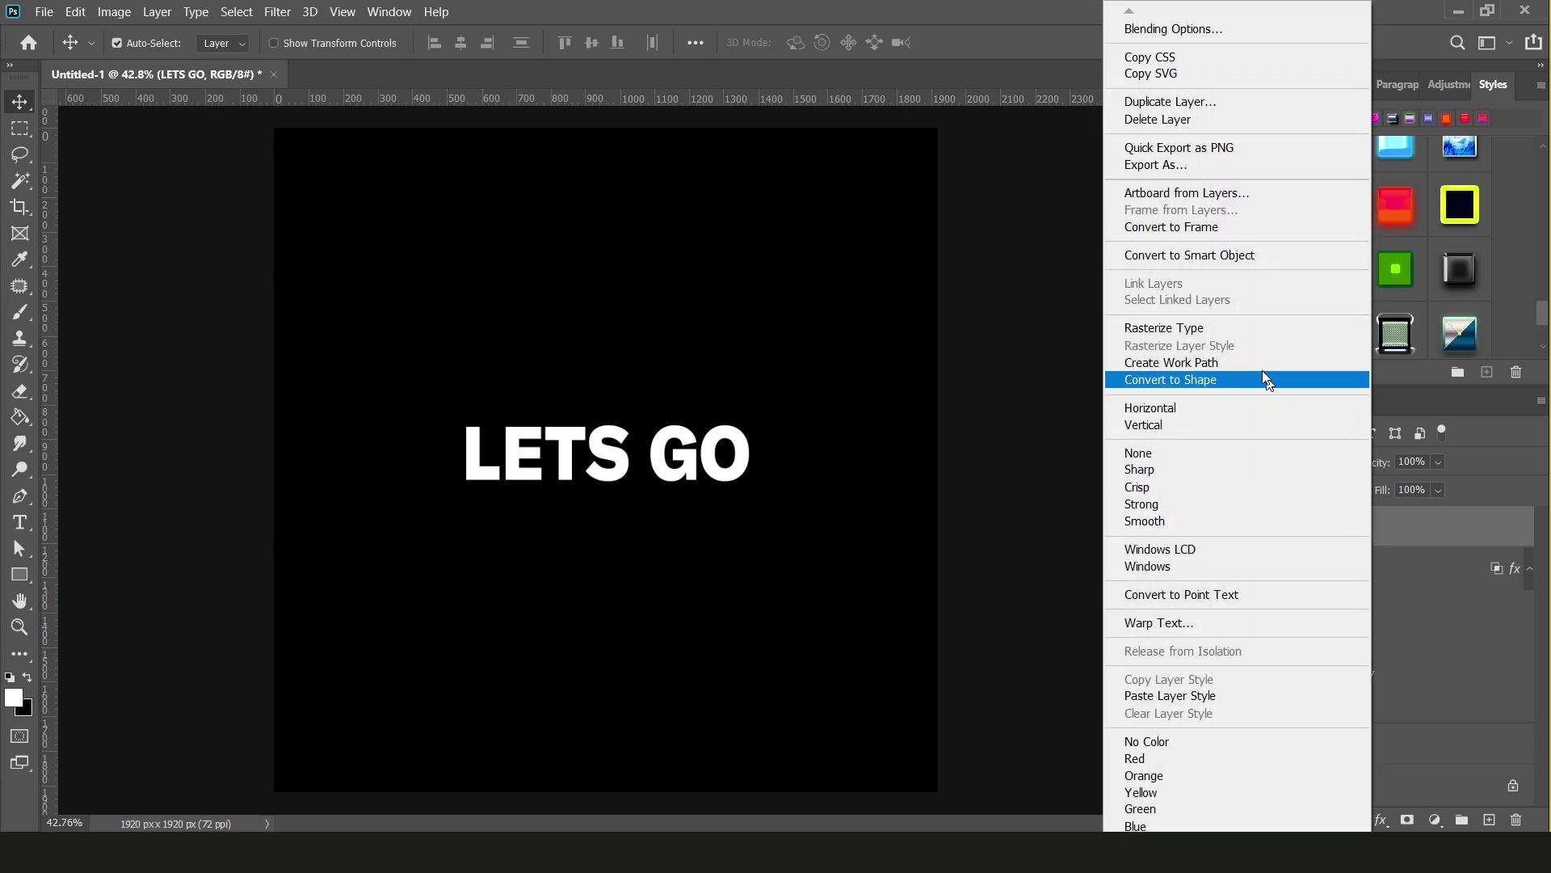
click(1168, 31)
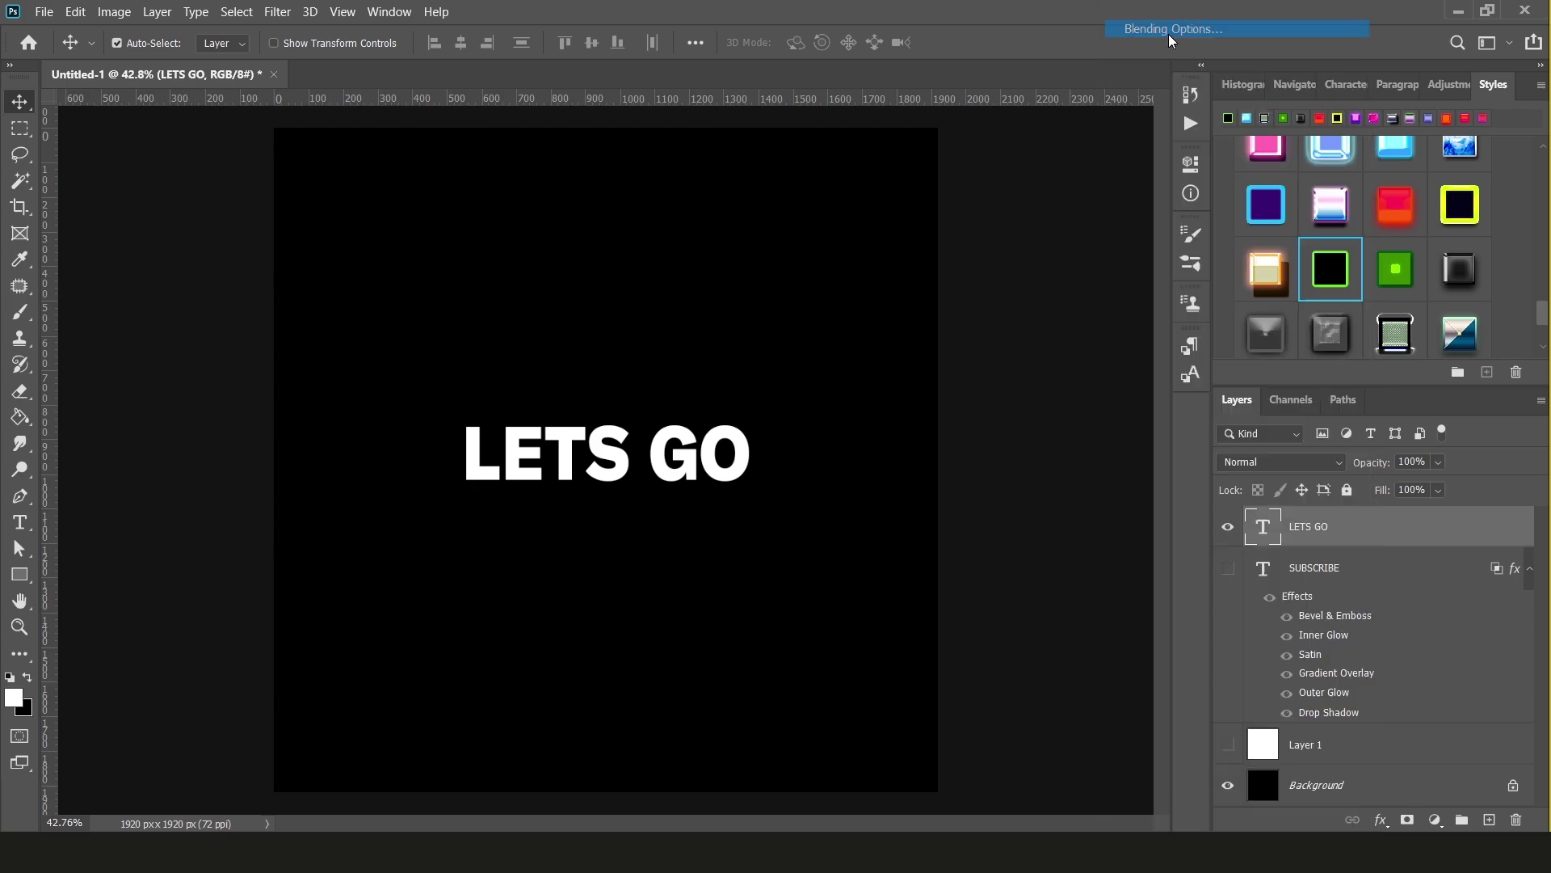
key(Return)
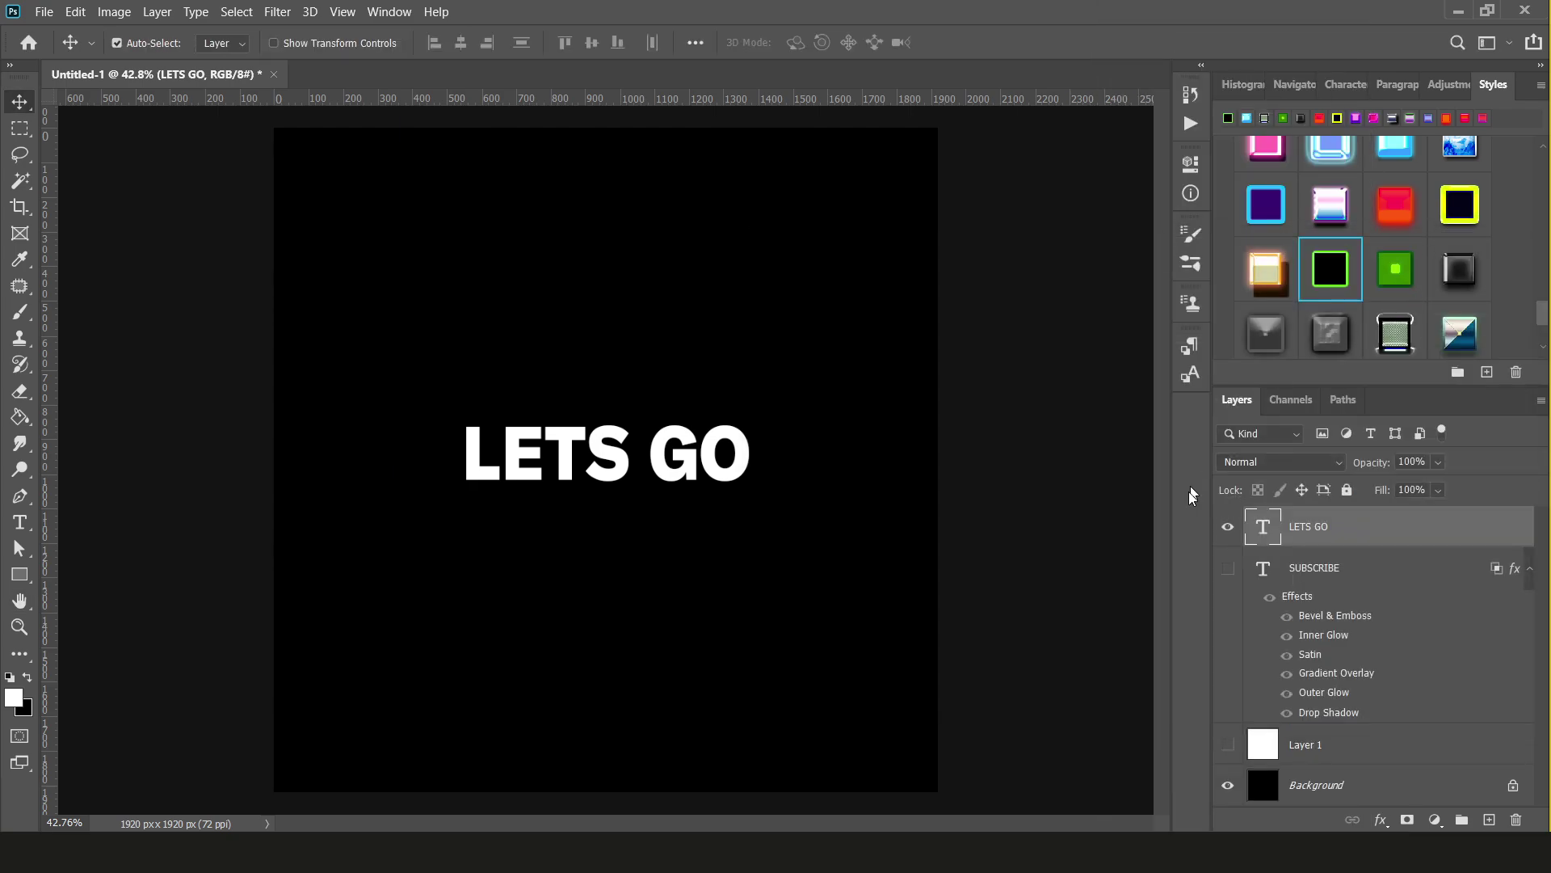
double_click(1374, 528)
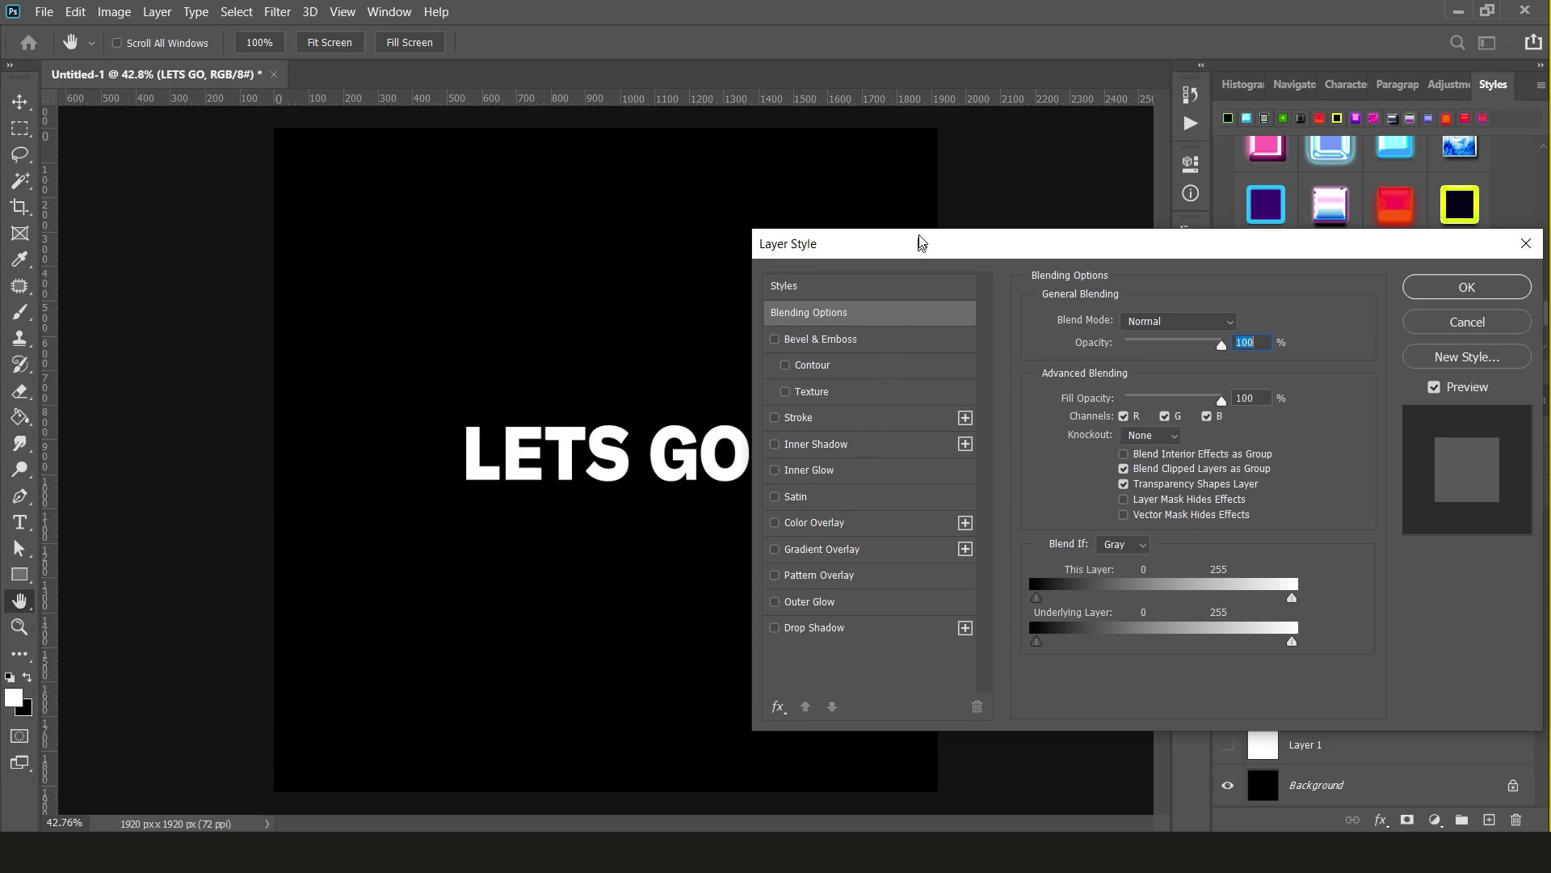
click(819, 340)
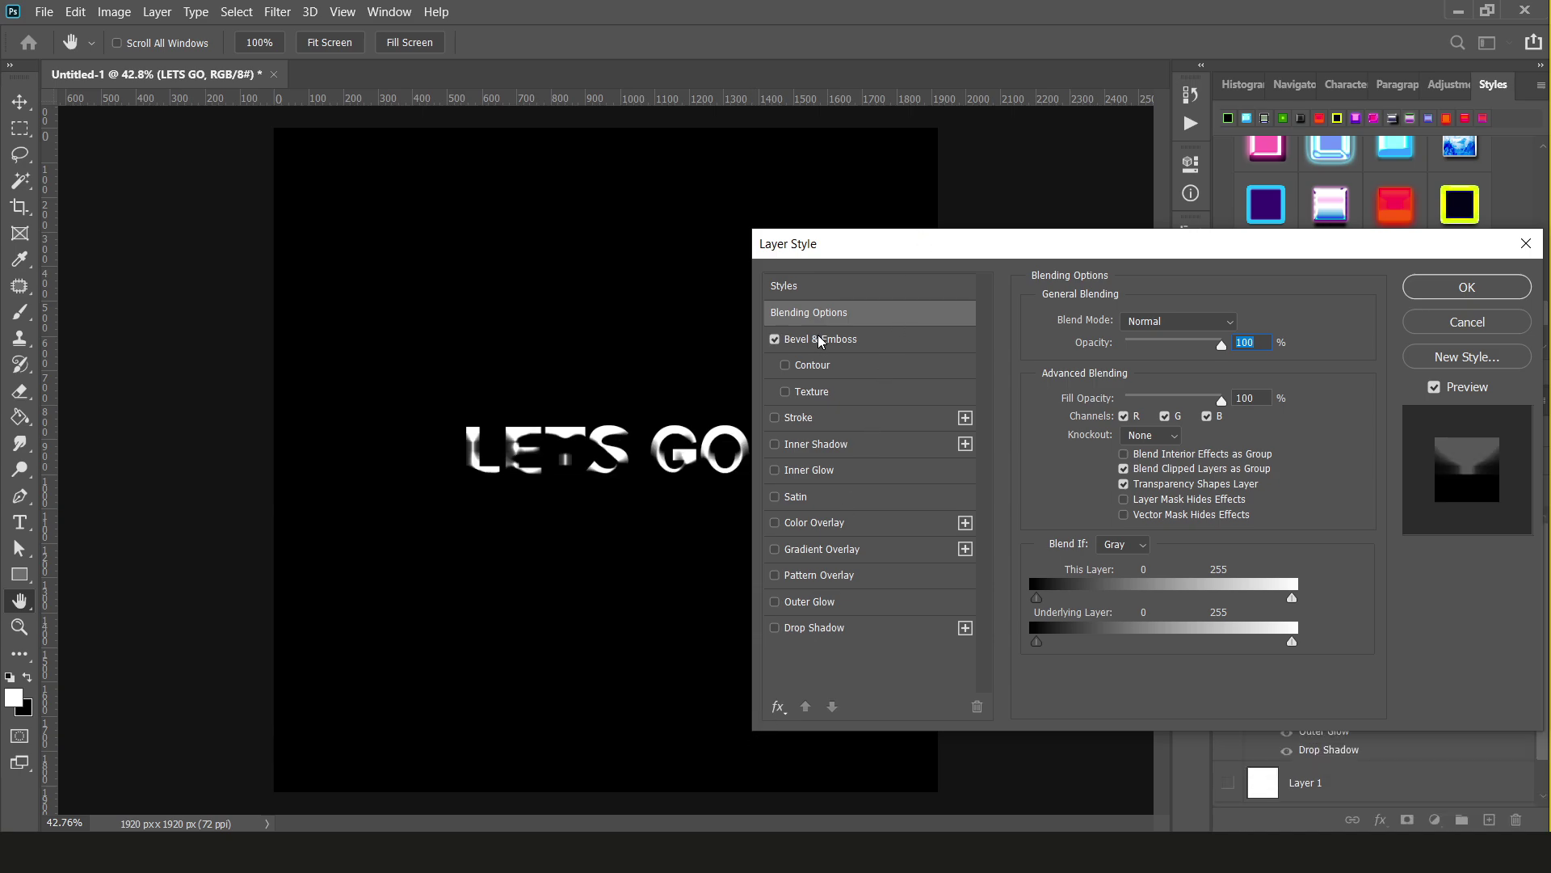
click(778, 708)
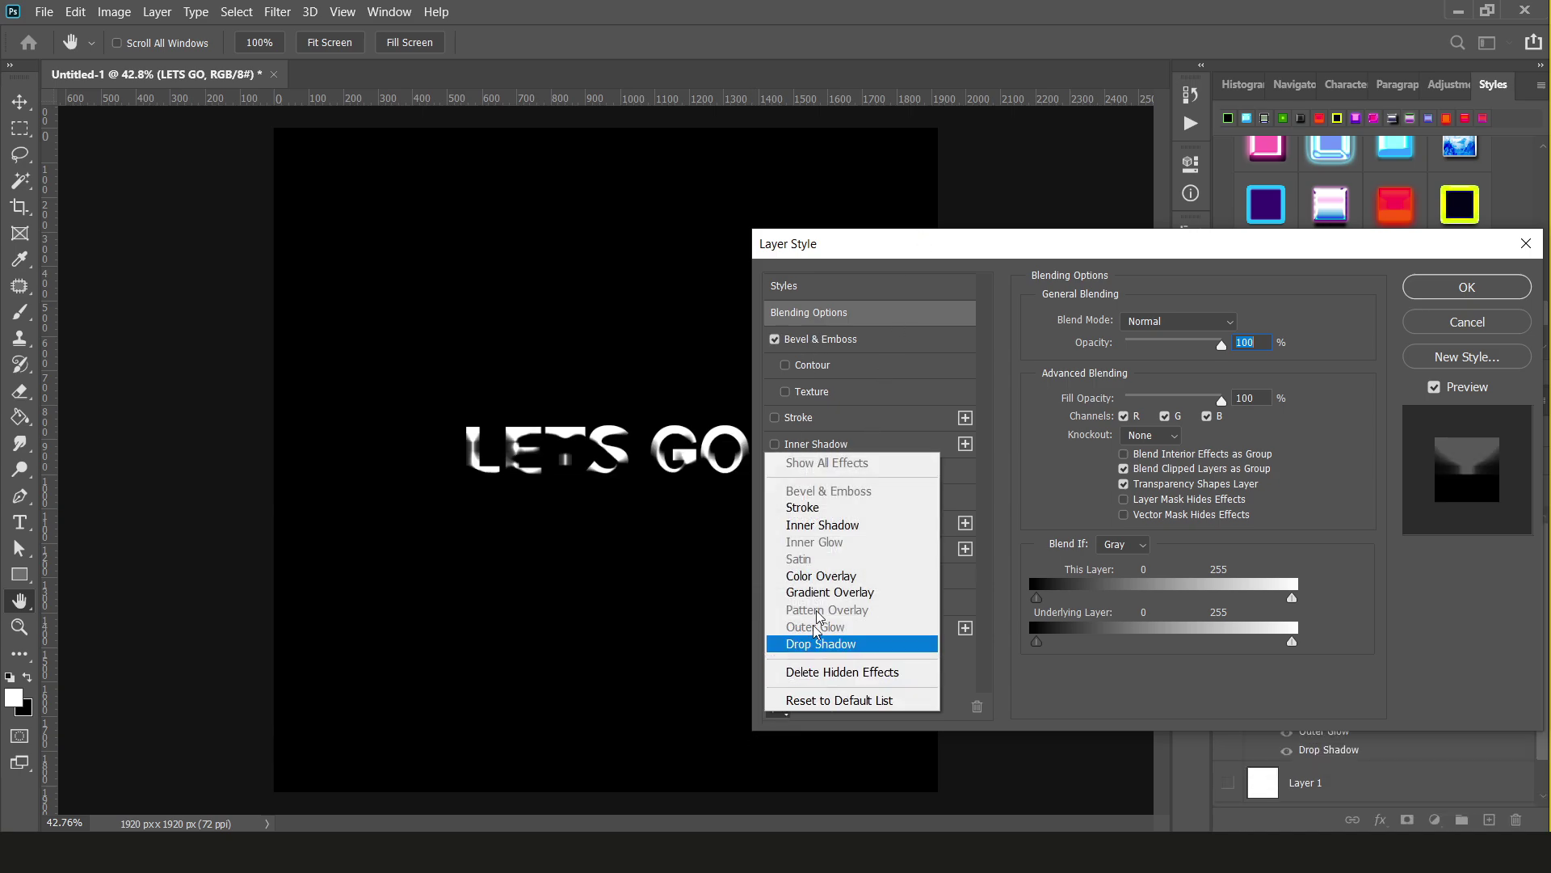
click(818, 701)
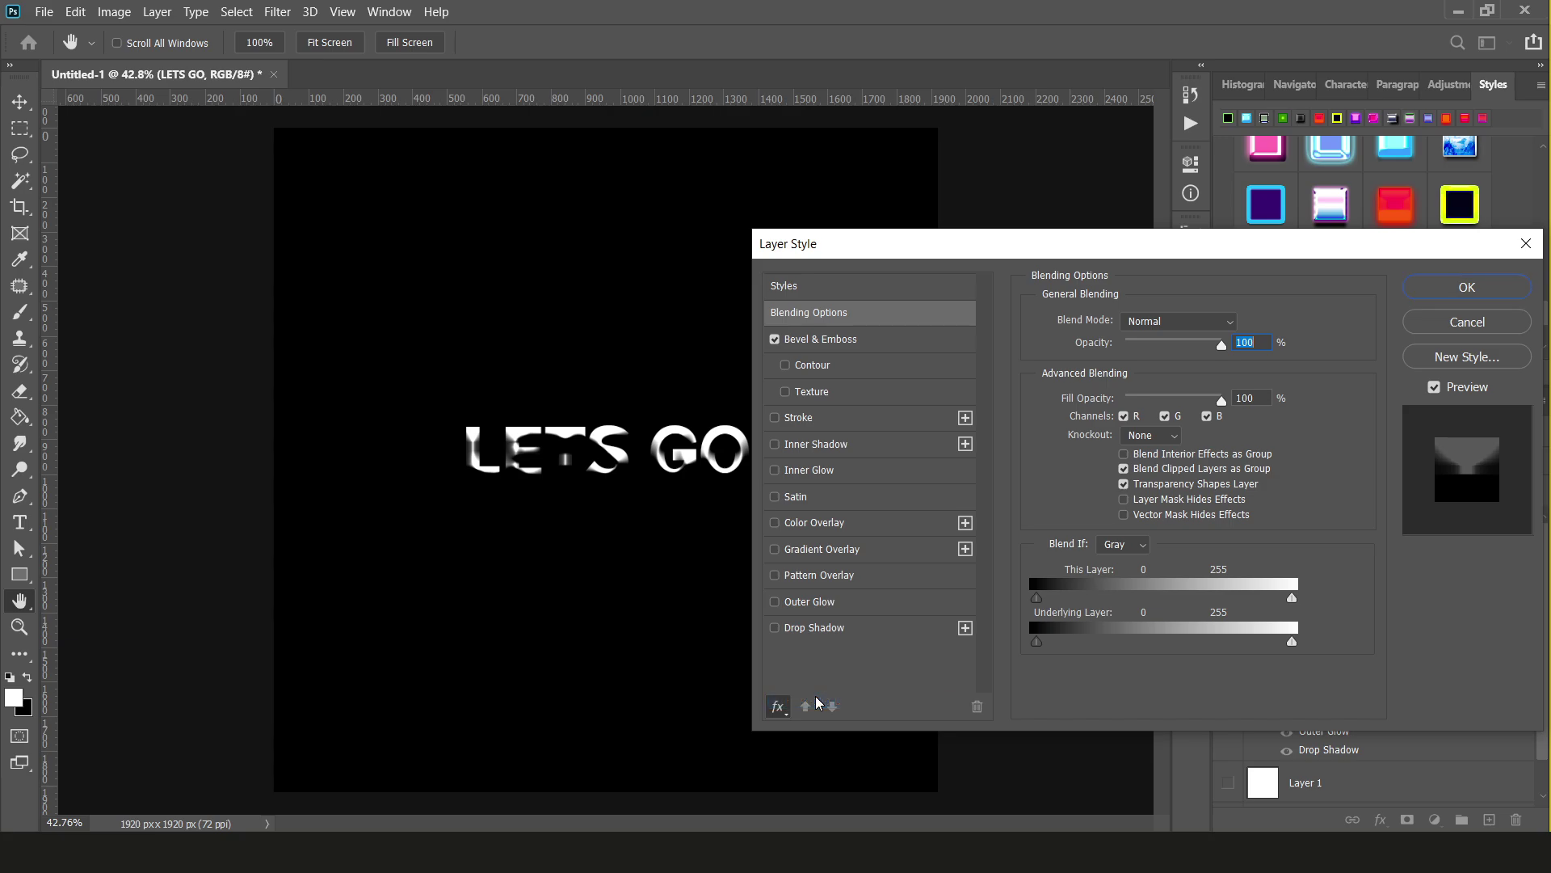
- Re-enable Bevel & Emboss on LETS GO and shrink its Size to about 8 px
click(775, 341)
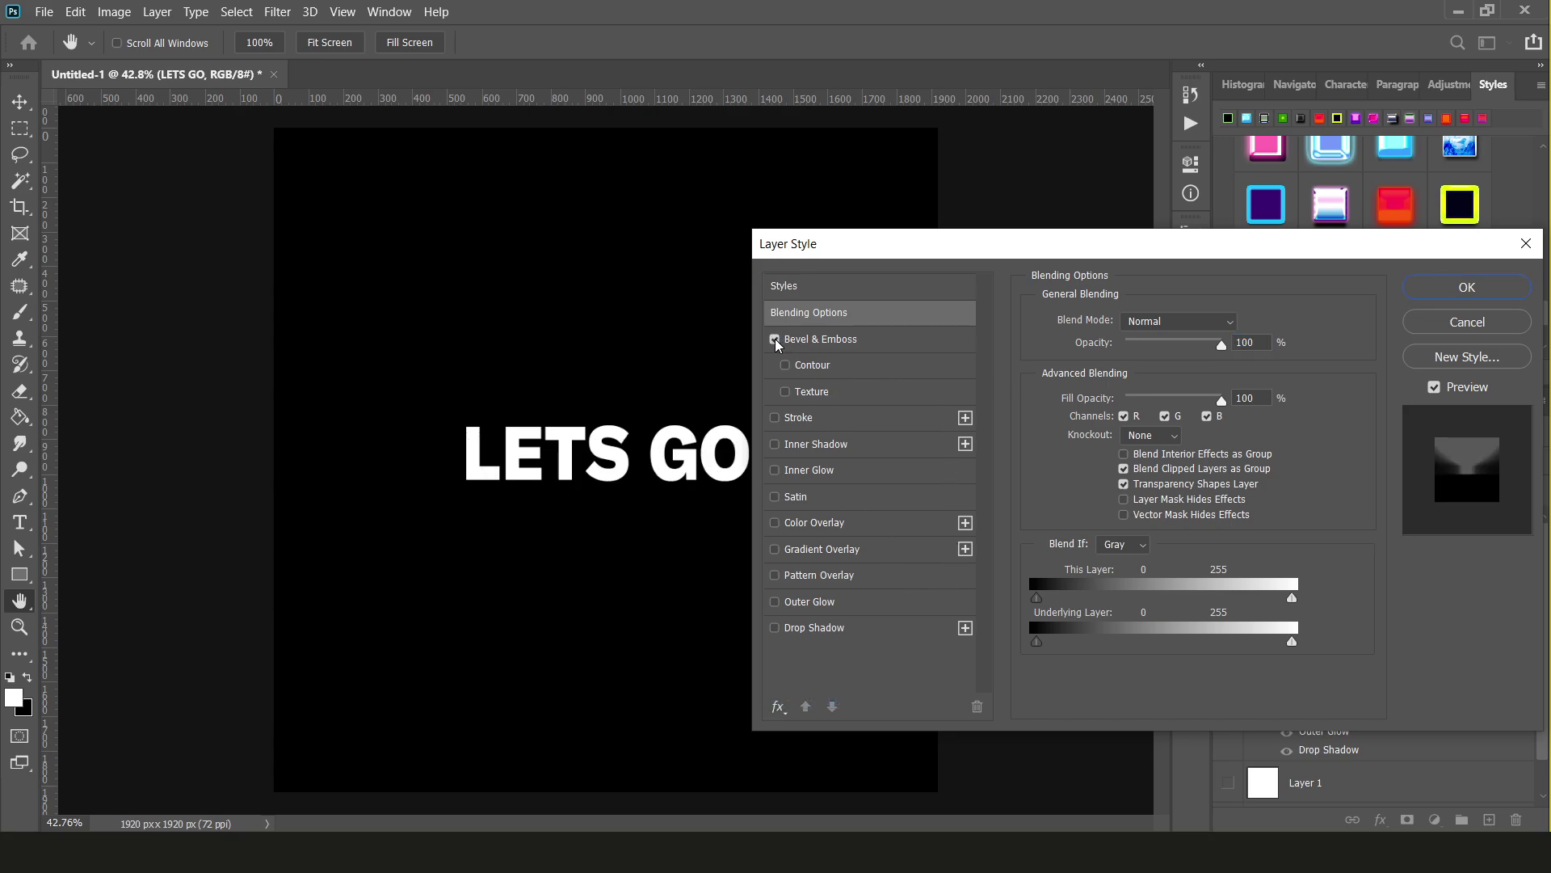
click(827, 340)
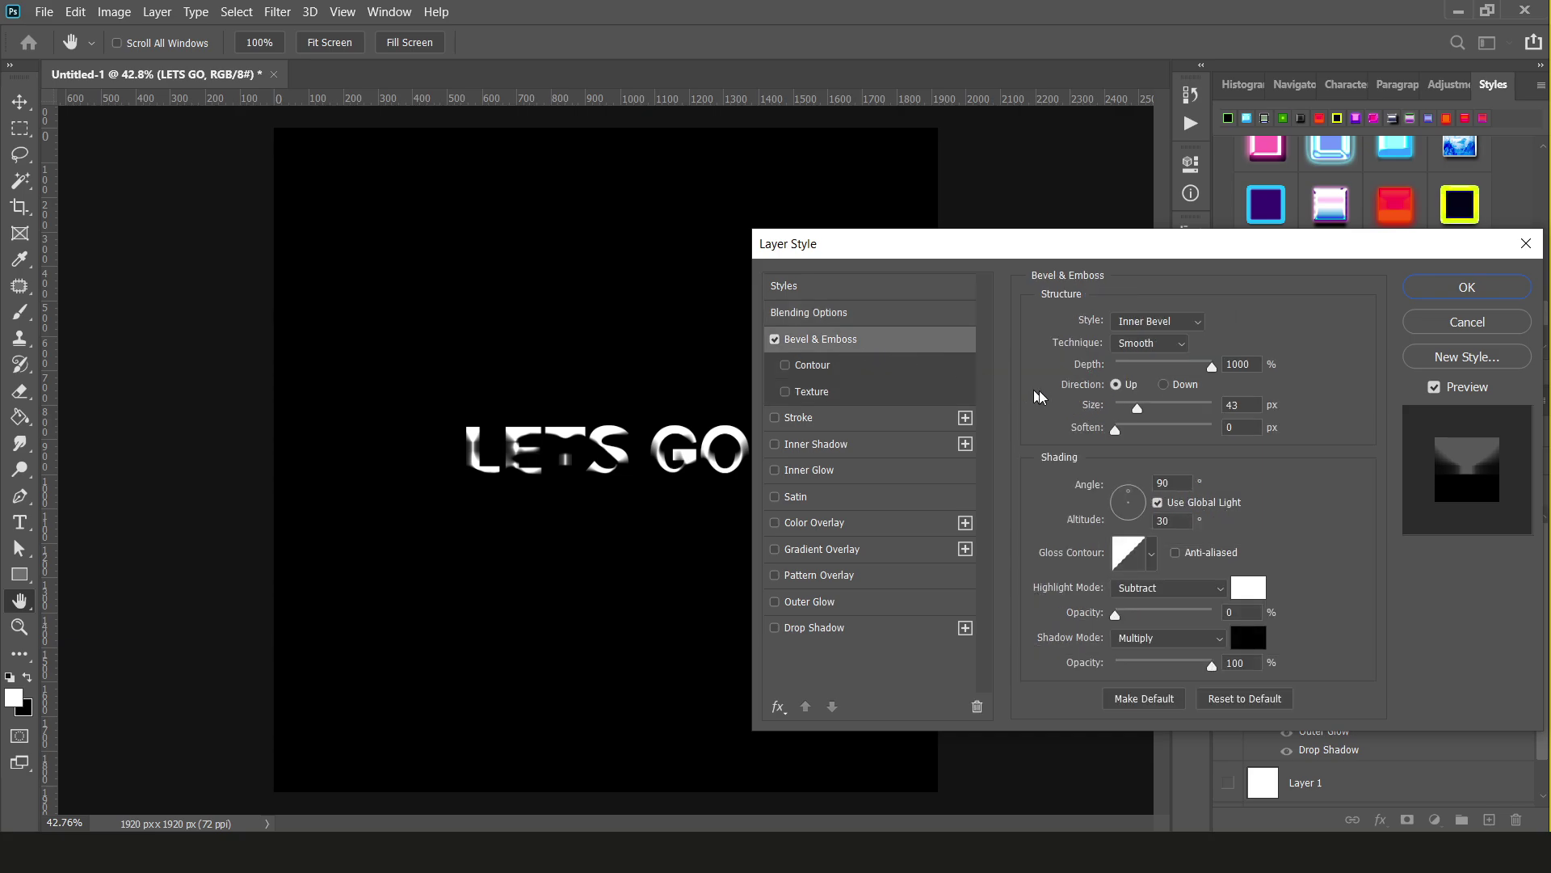
drag(1137, 408, 1122, 412)
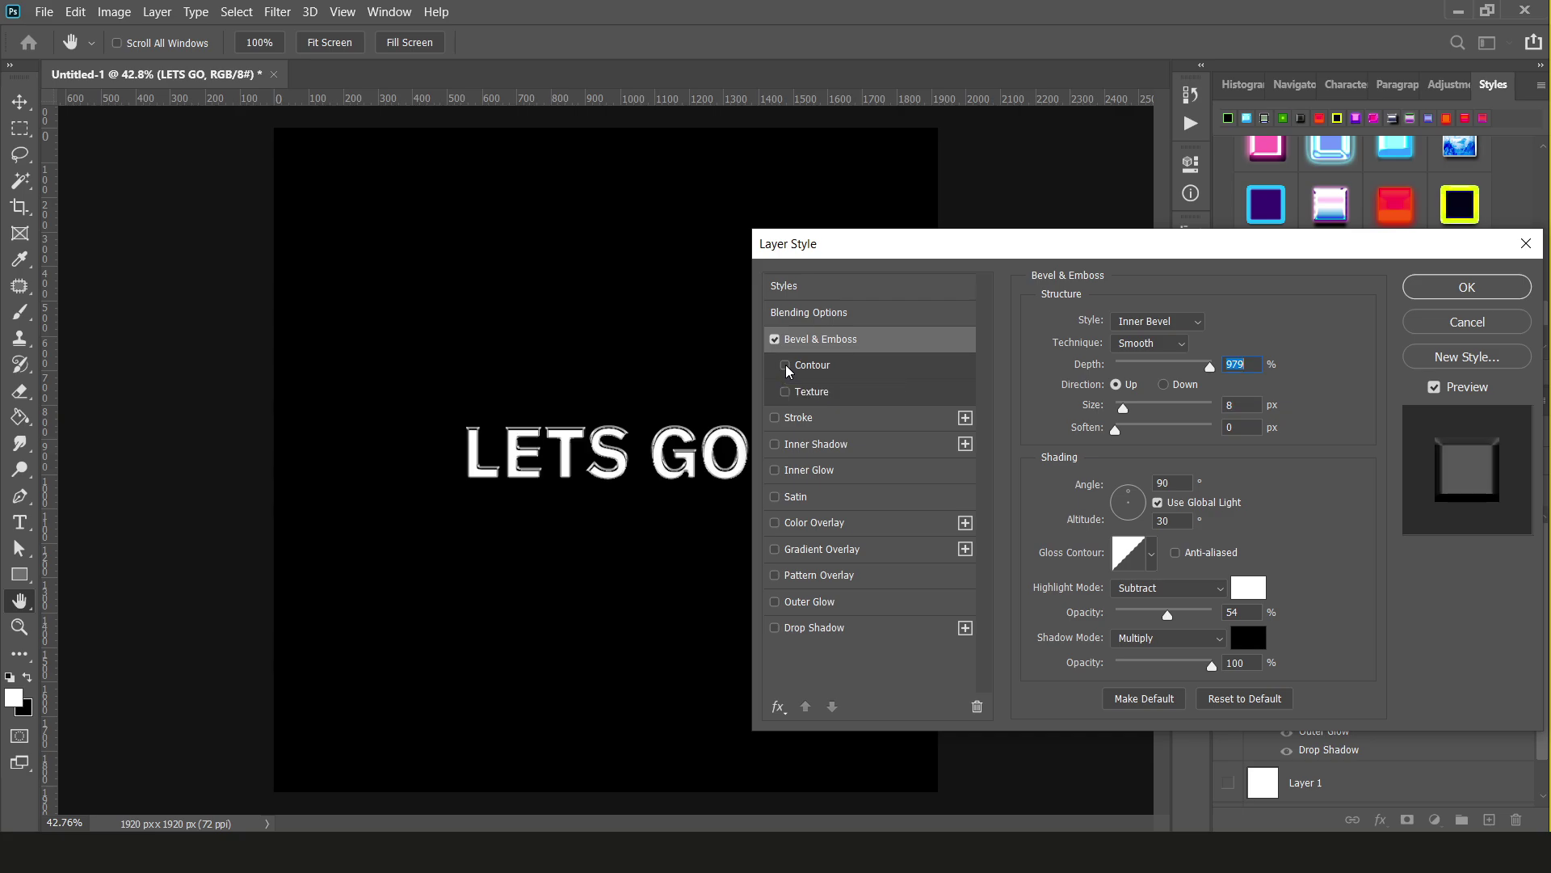
- Enable the bevel Texture, try two halftone patterns, then expand the Water pattern folder
click(785, 392)
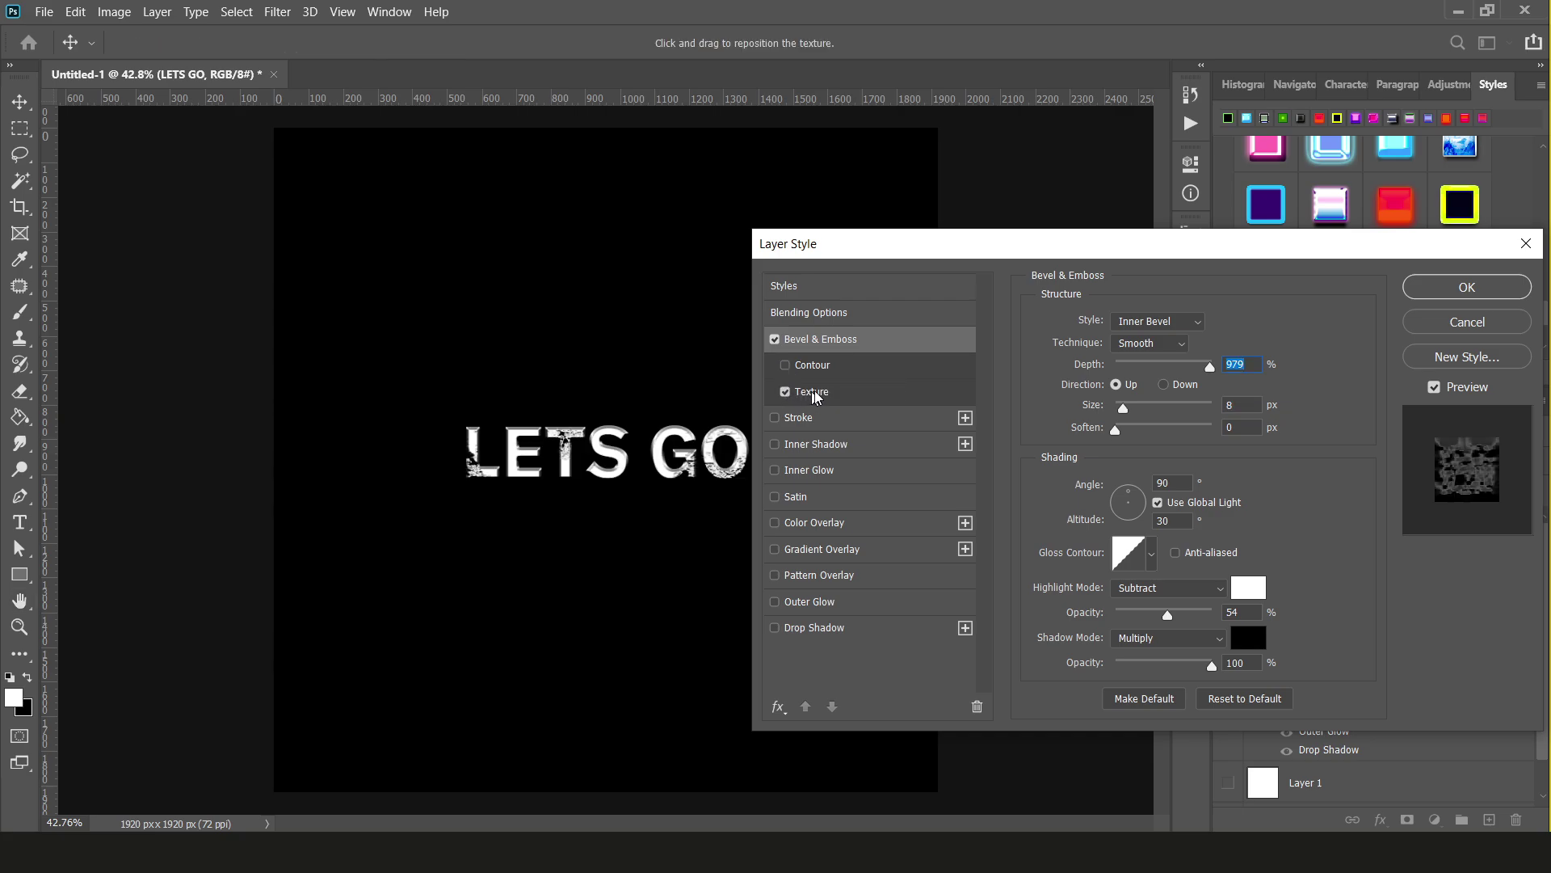
click(818, 396)
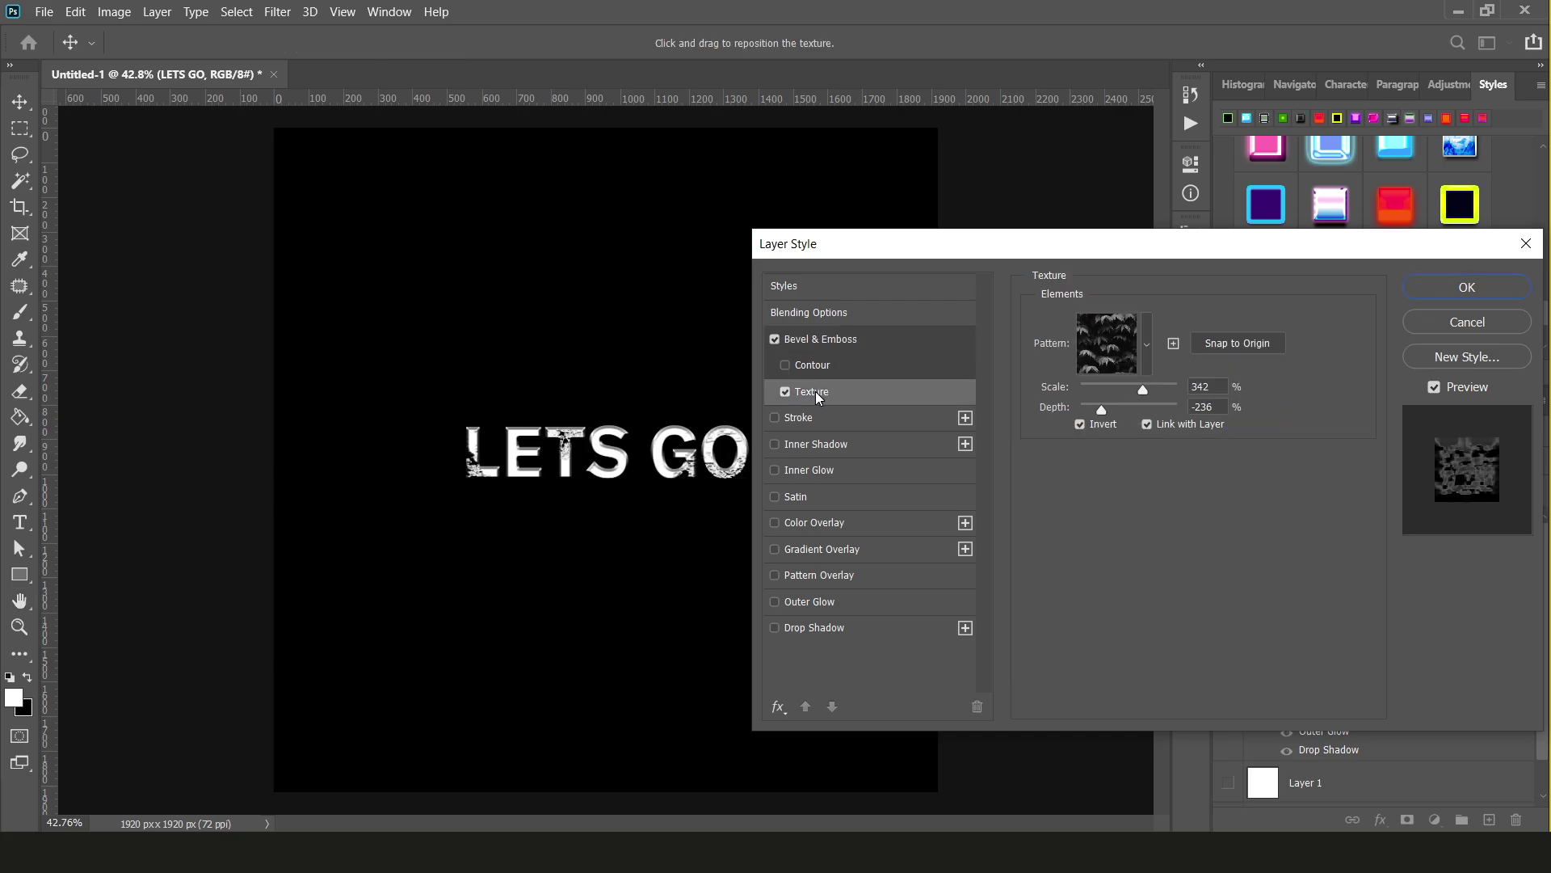
click(1146, 355)
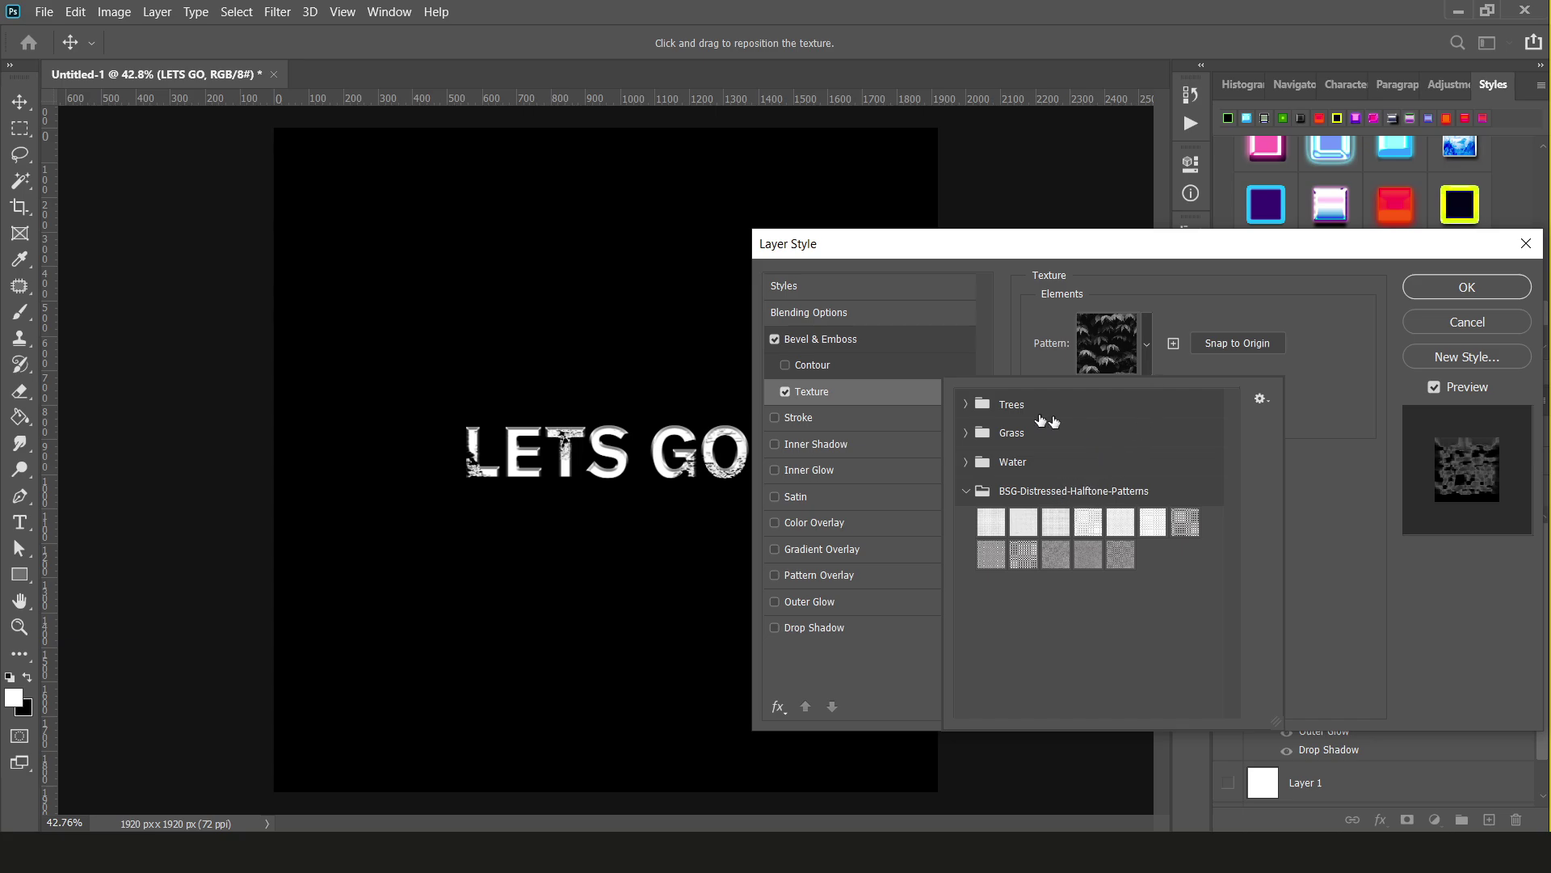
click(1117, 555)
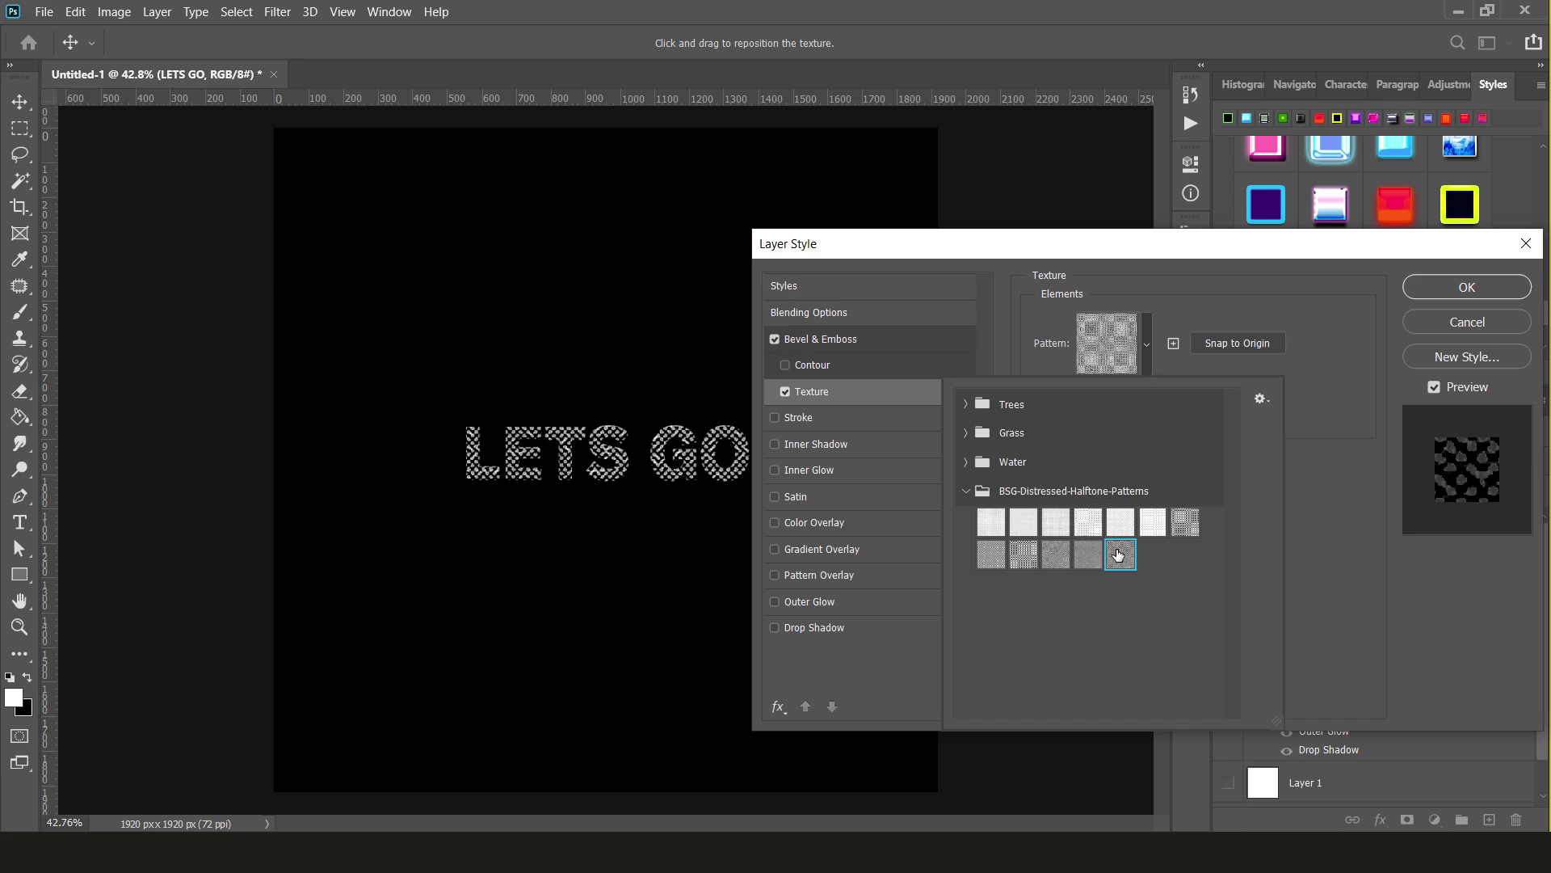
click(1083, 523)
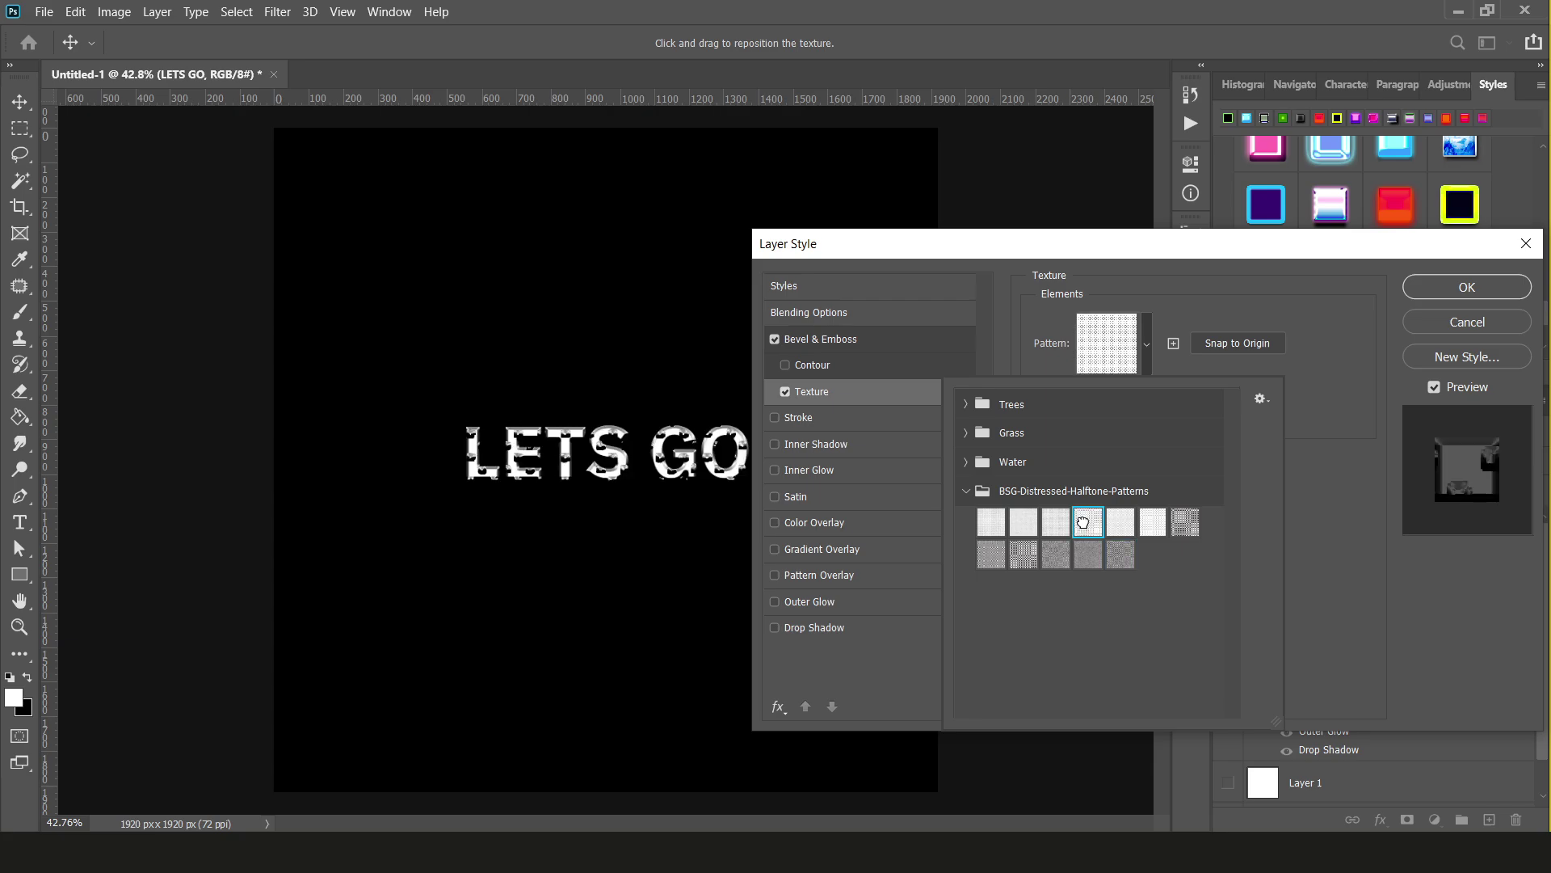
click(967, 462)
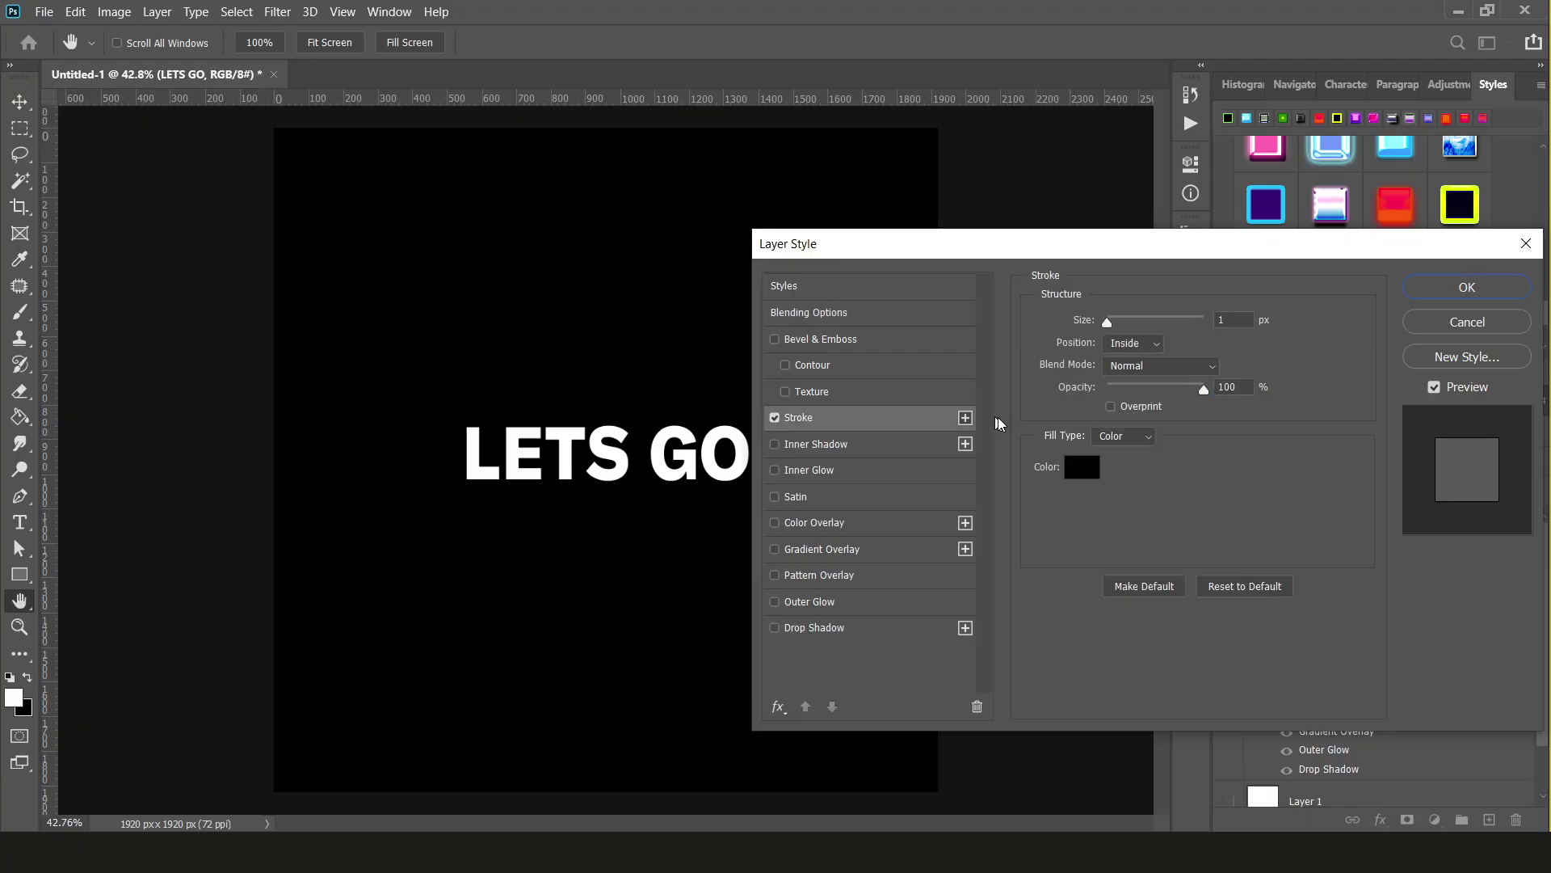
- Change the Stroke colour to vivid yellow-green #d2ff00
click(1081, 467)
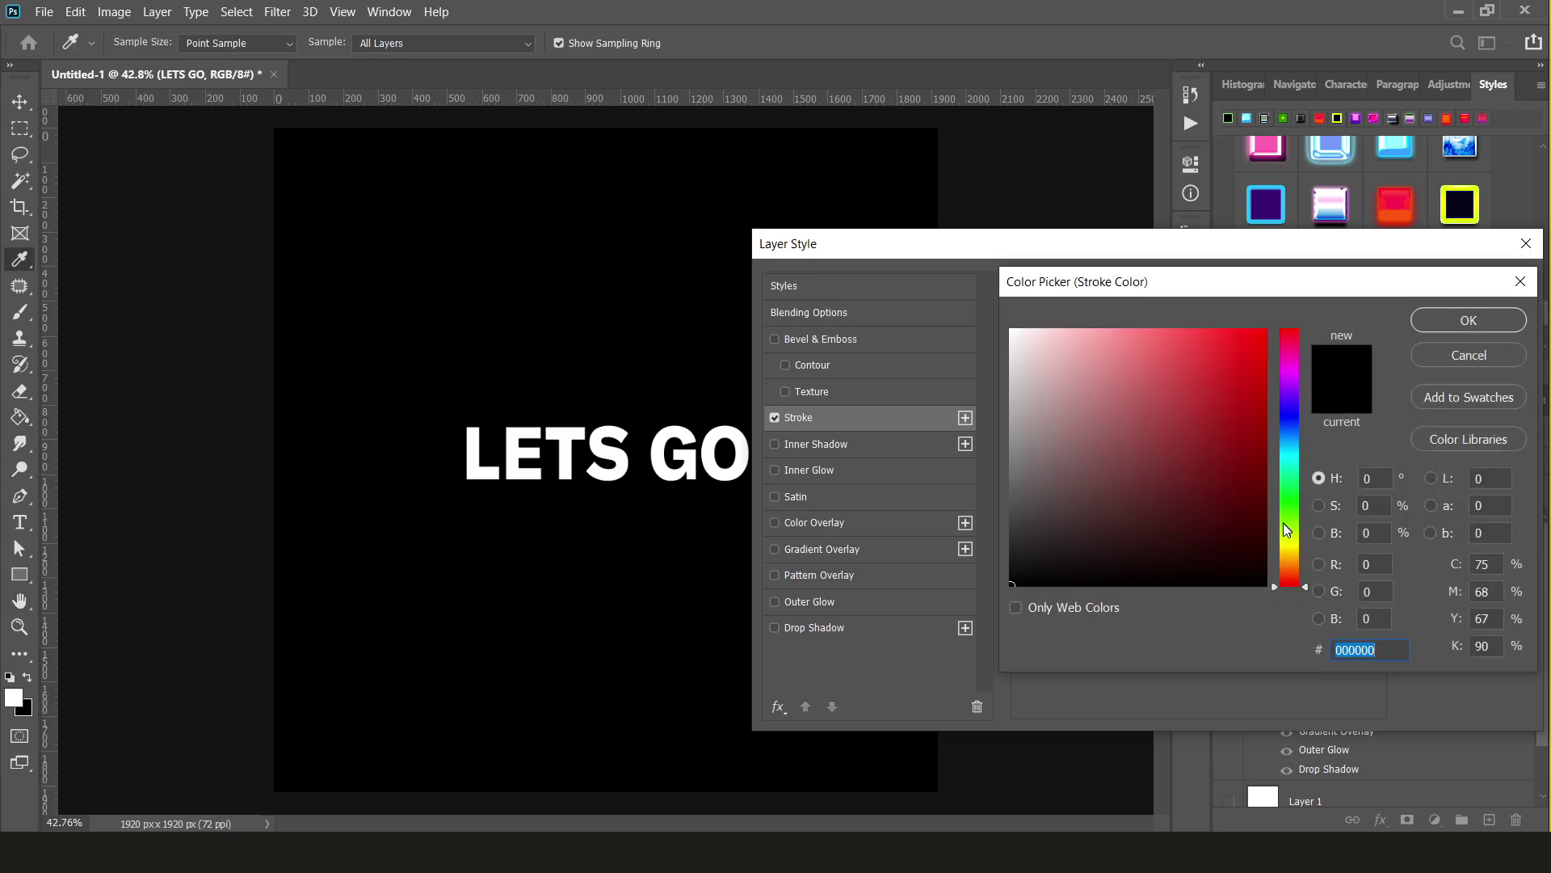
click(1289, 535)
click(1265, 330)
click(1468, 320)
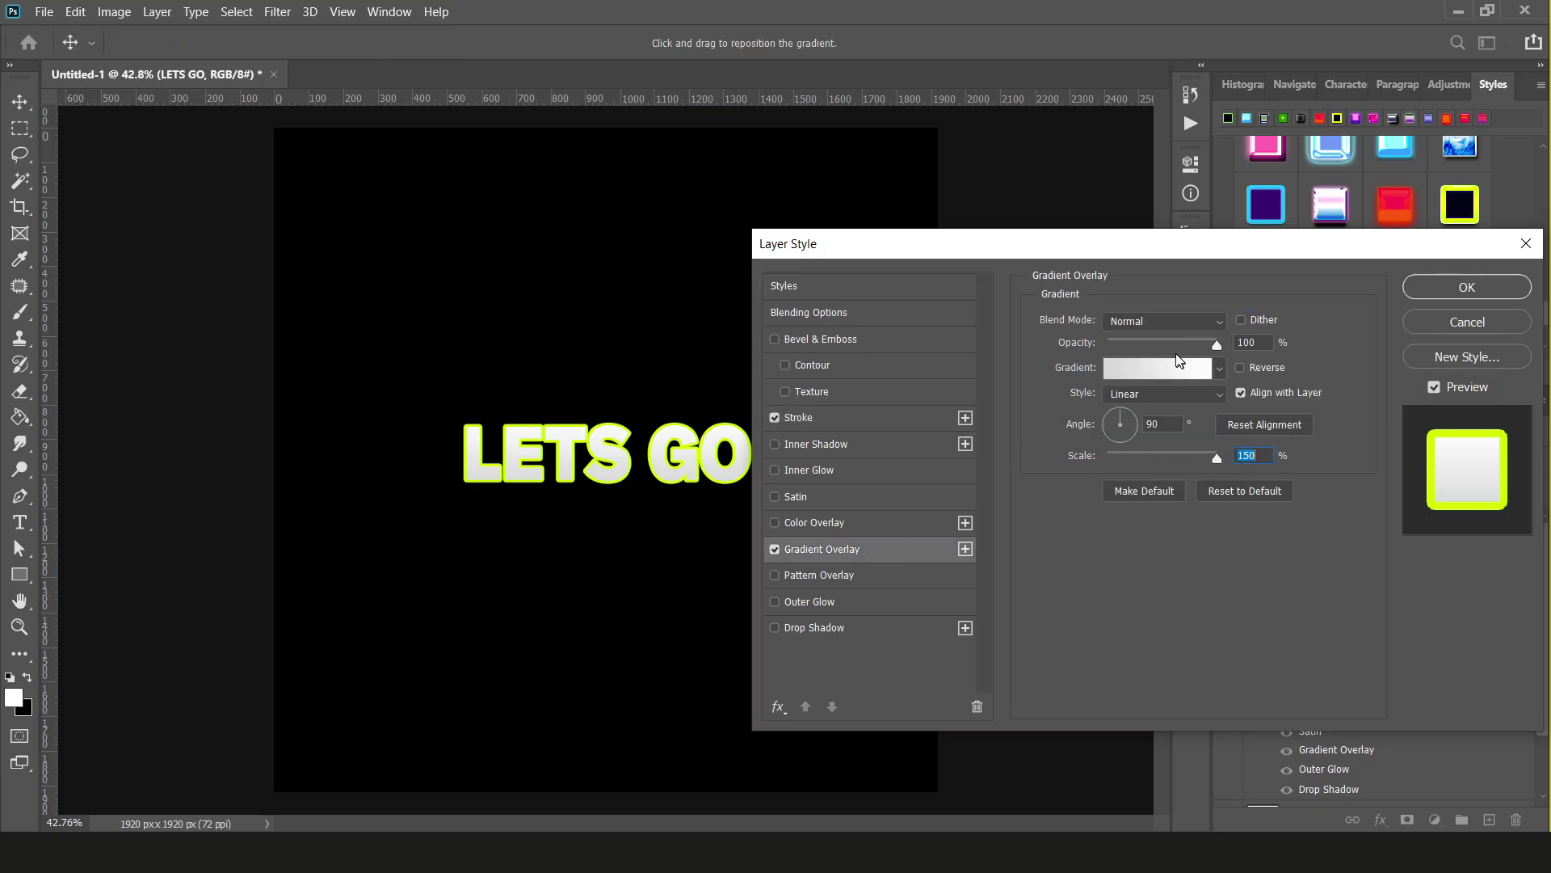
- Apply a cyan-to-blue gradient from the Purples presets as the Gradient Overlay, then enable Pattern Overlay
click(1213, 372)
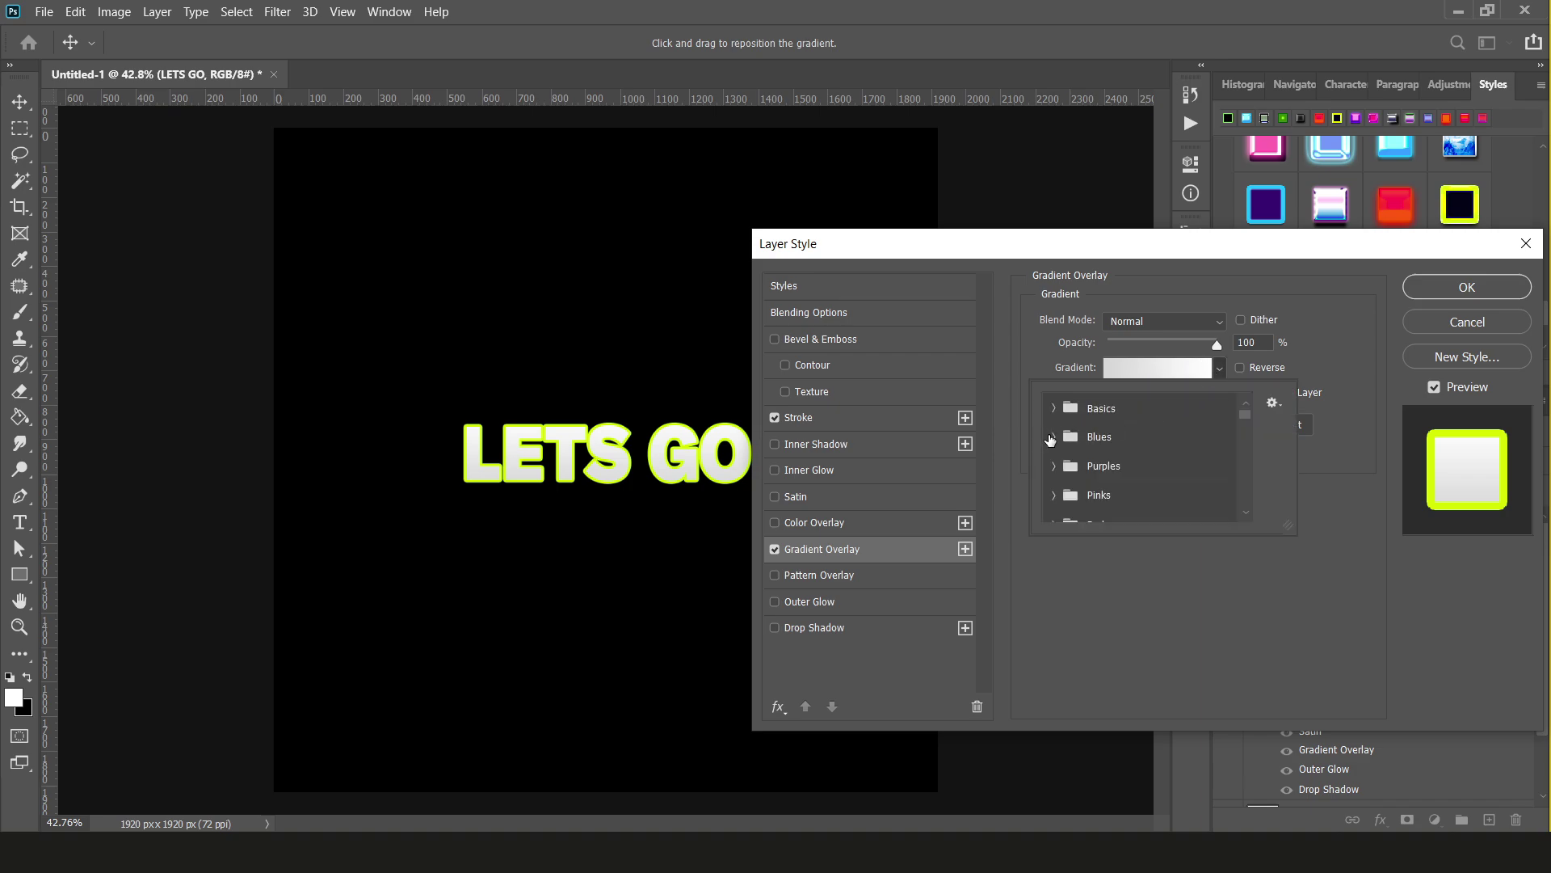
drag(1244, 413, 1243, 459)
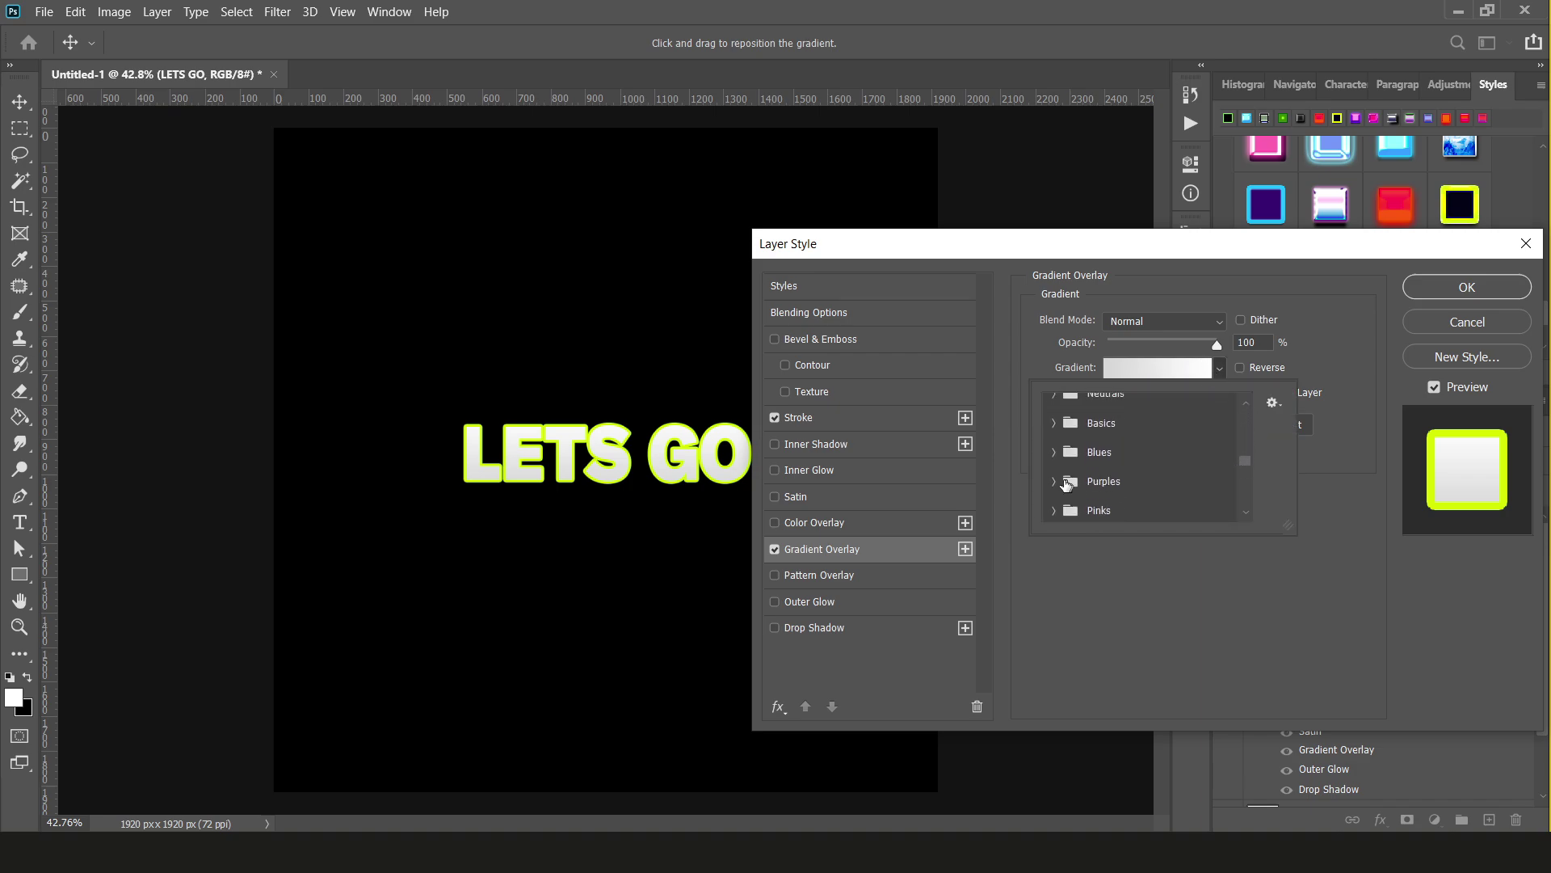
click(1053, 478)
click(1209, 464)
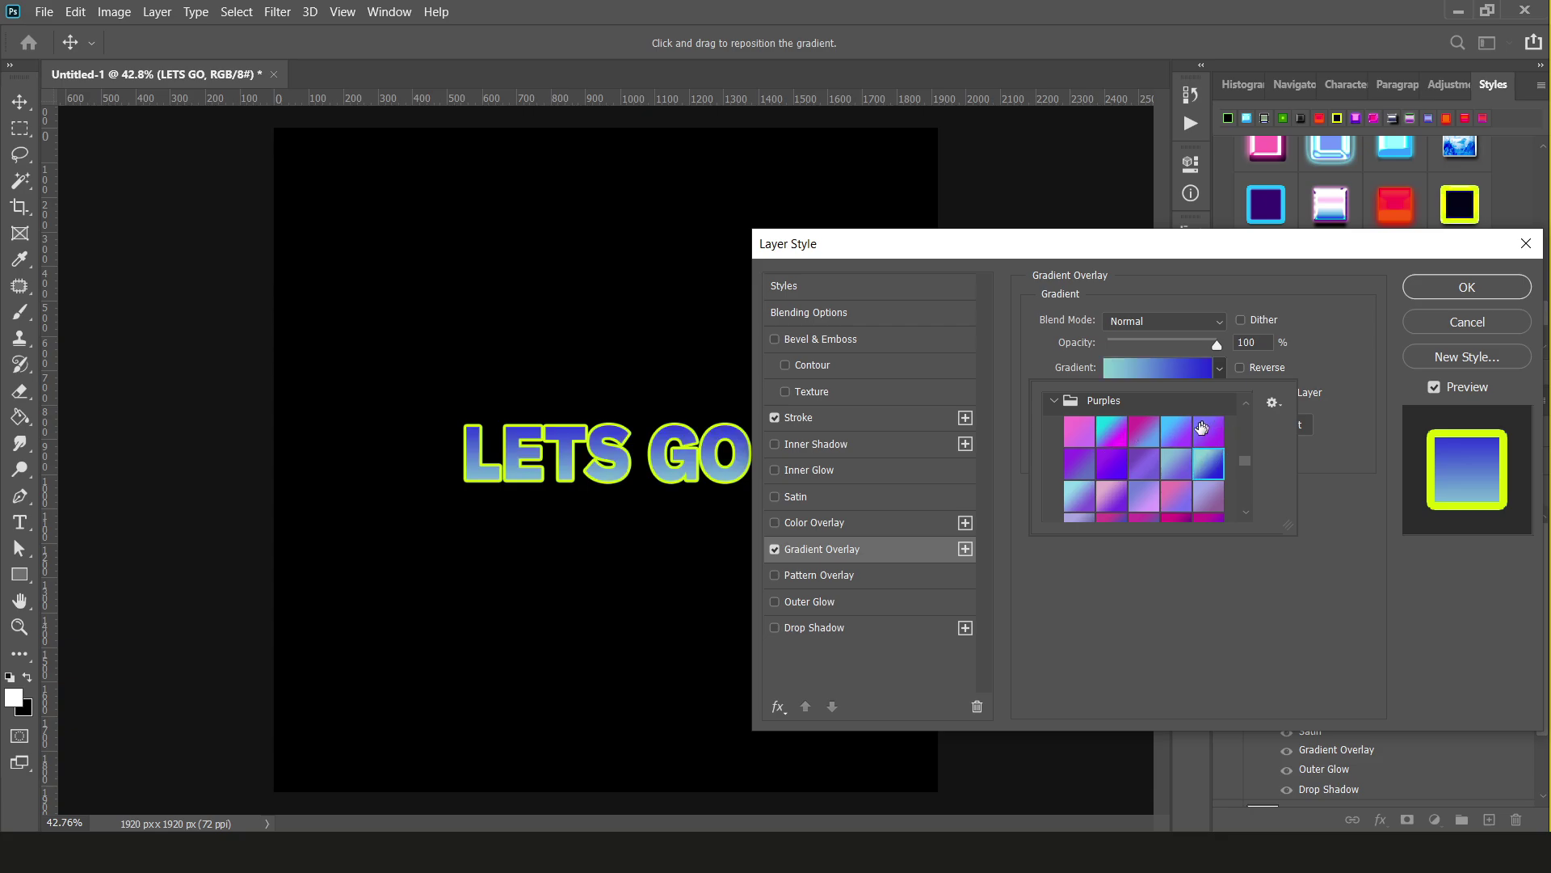
click(1322, 468)
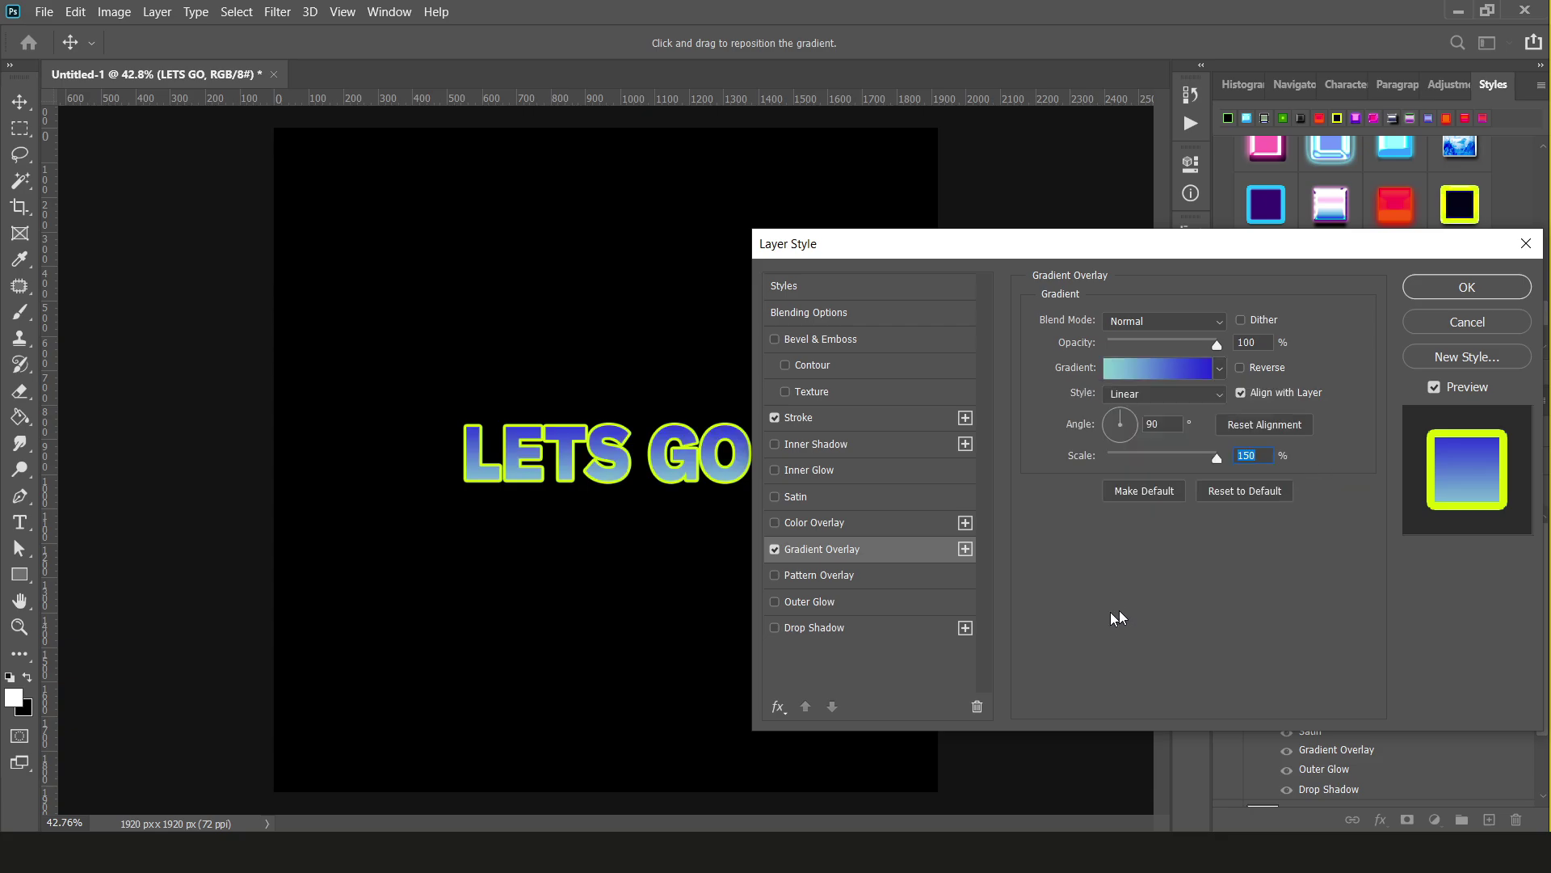
click(777, 576)
- Enlarge the Pattern Overlay scale and fill LETS GO with the first Grass pattern
click(832, 575)
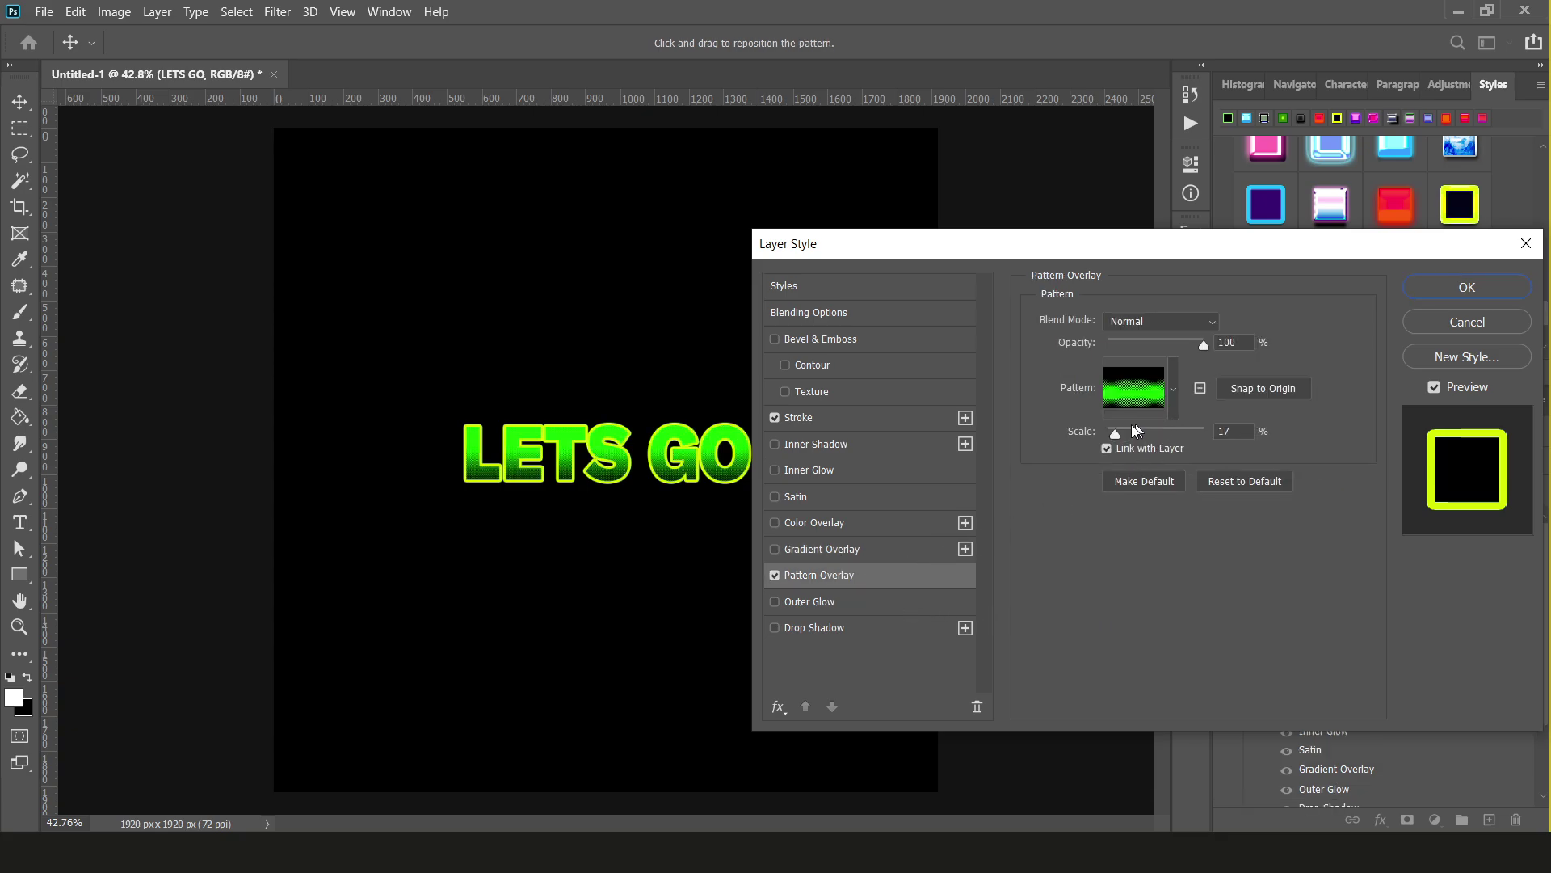
mouse_move(1114, 434)
mouse_down()
mouse_move(1149, 439)
mouse_move(1129, 434)
mouse_up()
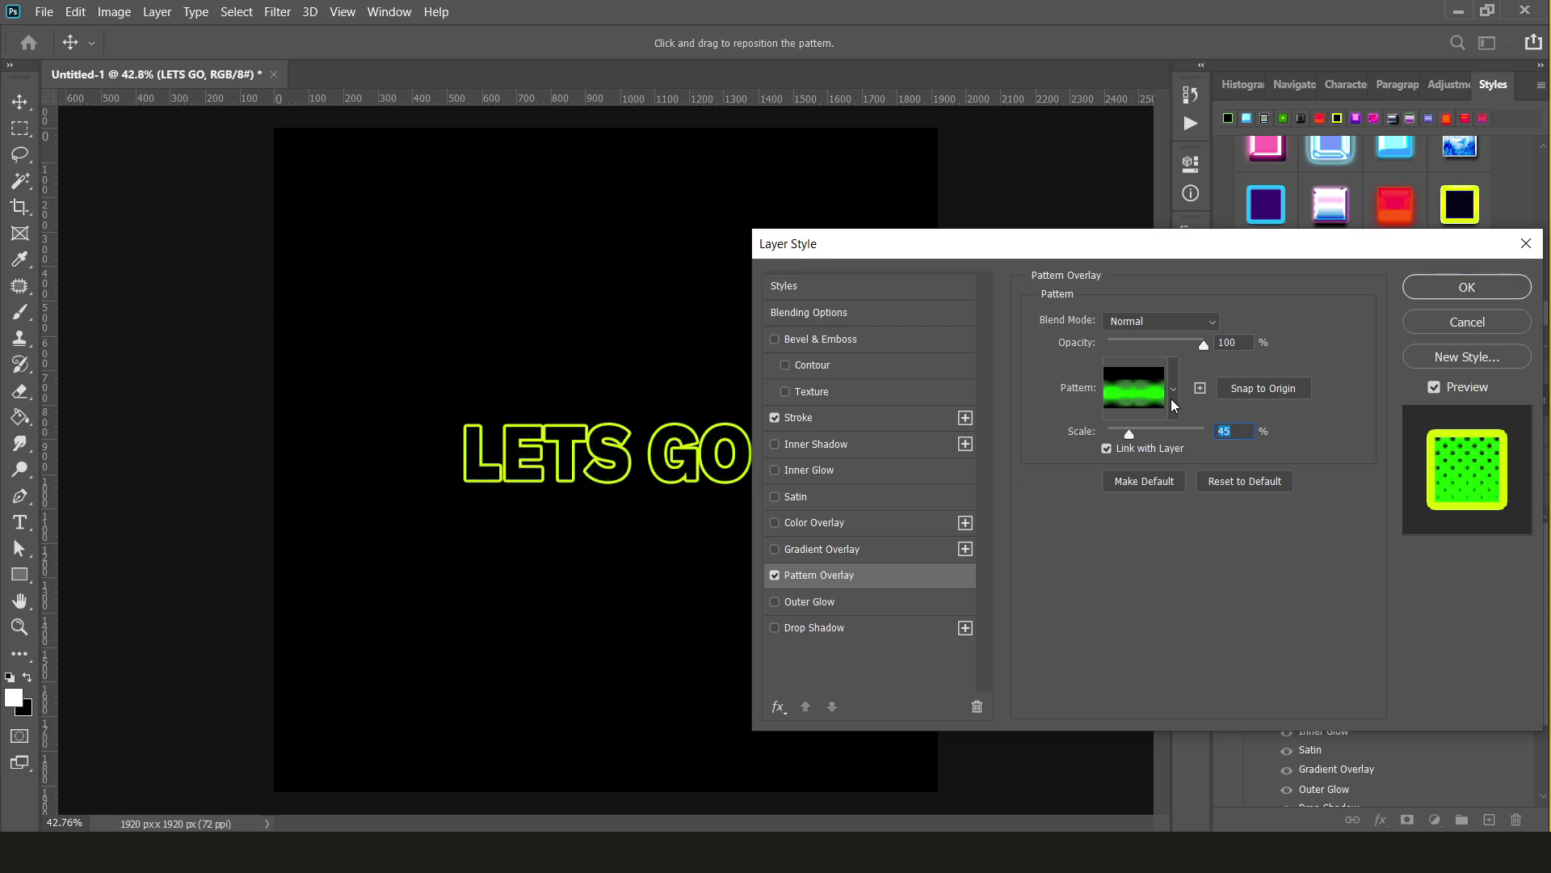
click(1173, 402)
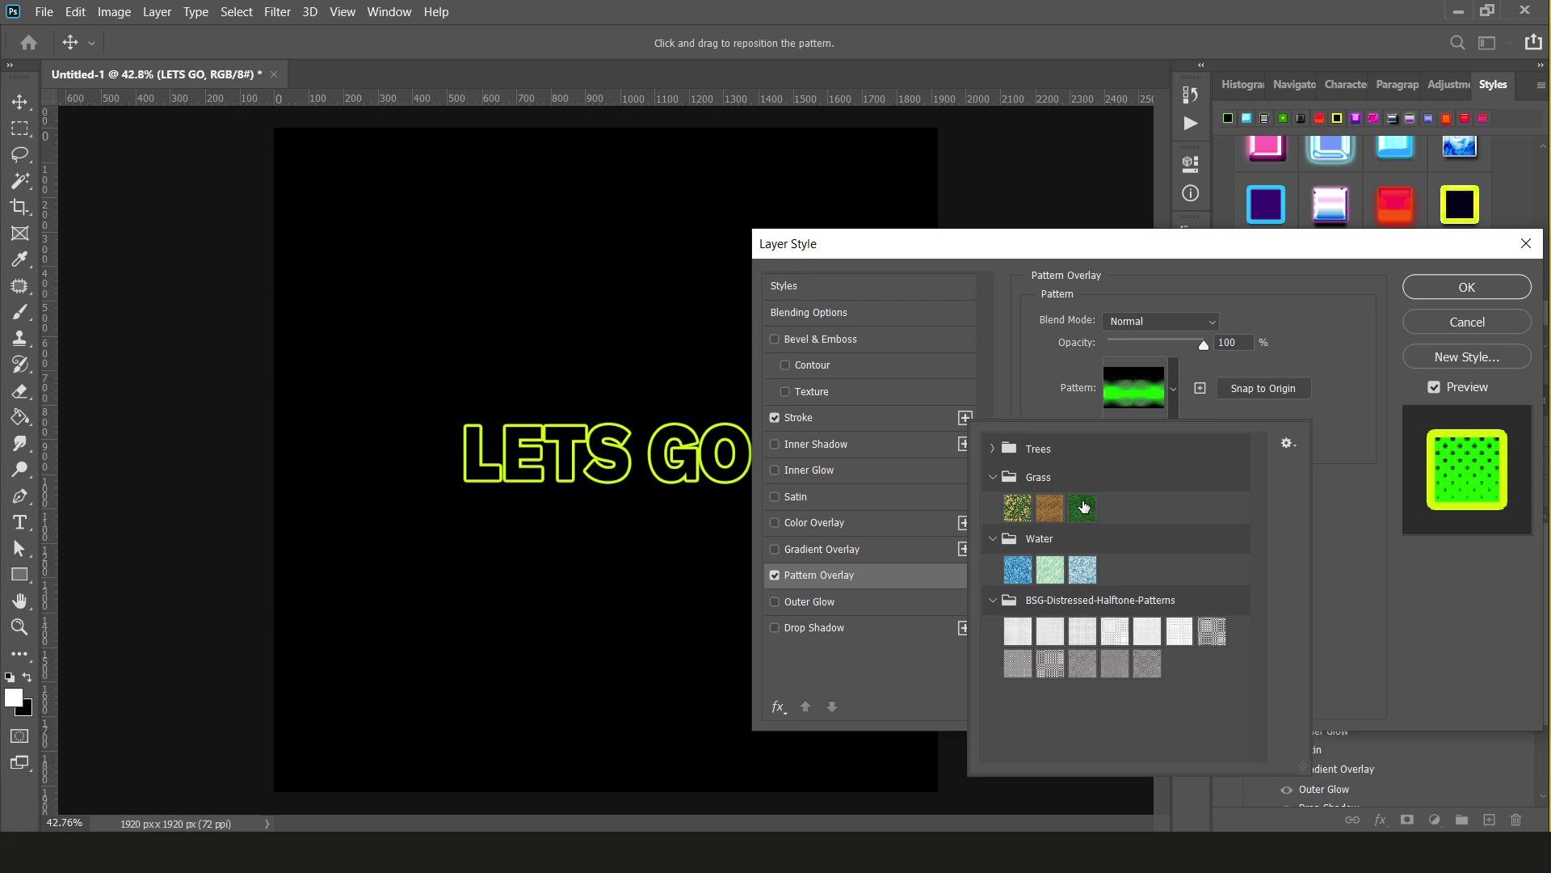
click(1017, 509)
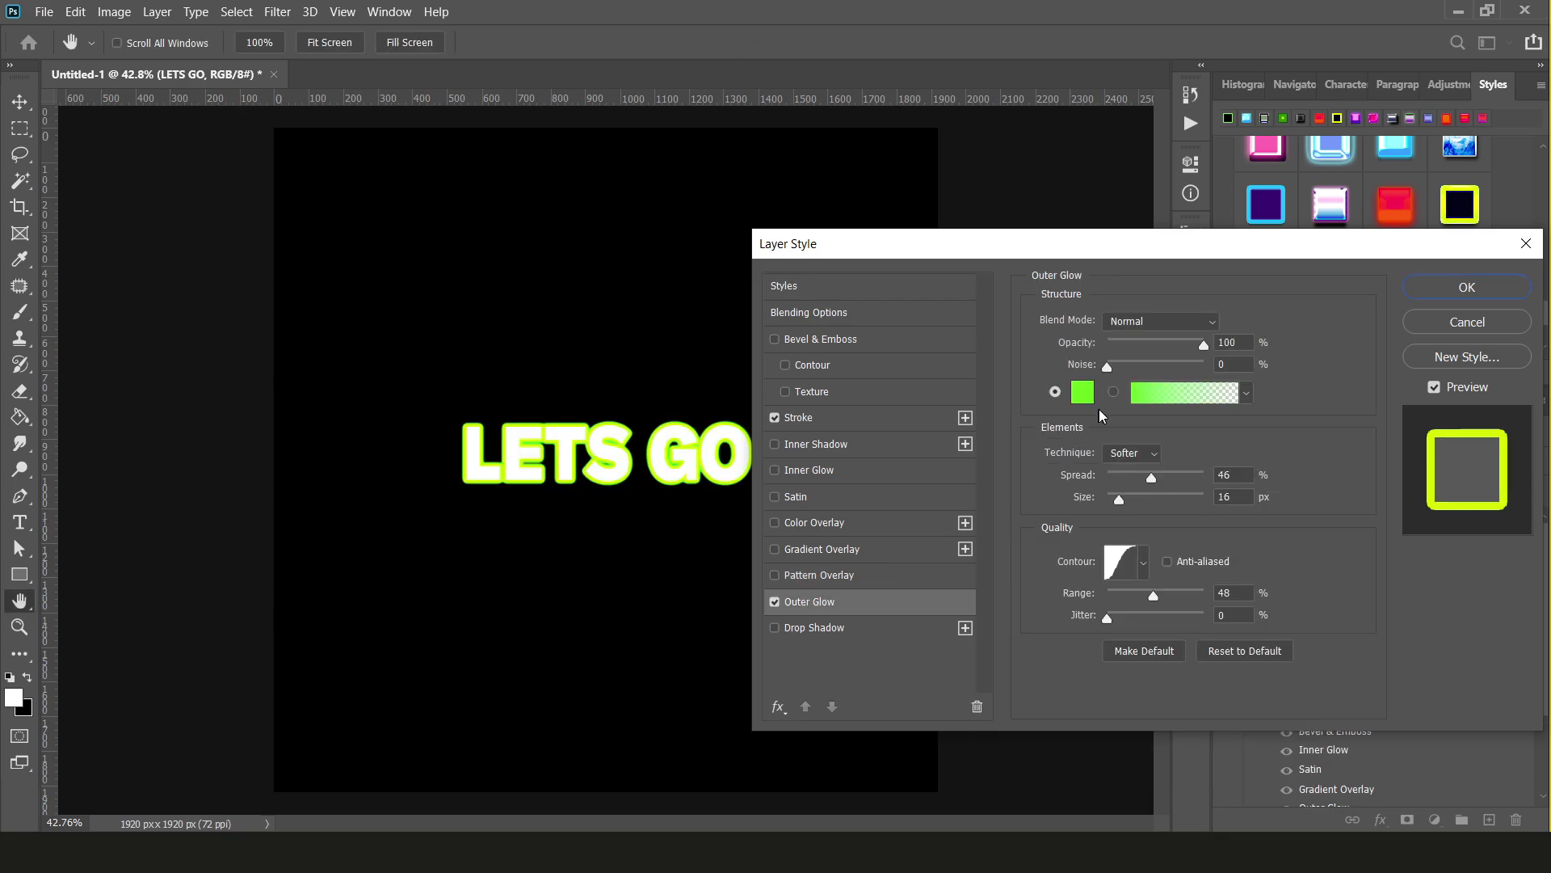
- Make the Outer Glow yellow-green #c5fb1f and enlarge it to 38 px
mouse_move(1119, 498)
mouse_down()
mouse_move(1159, 508)
mouse_move(1146, 511)
mouse_move(1131, 479)
mouse_move(1109, 484)
mouse_move(1159, 504)
mouse_move(1131, 502)
mouse_up()
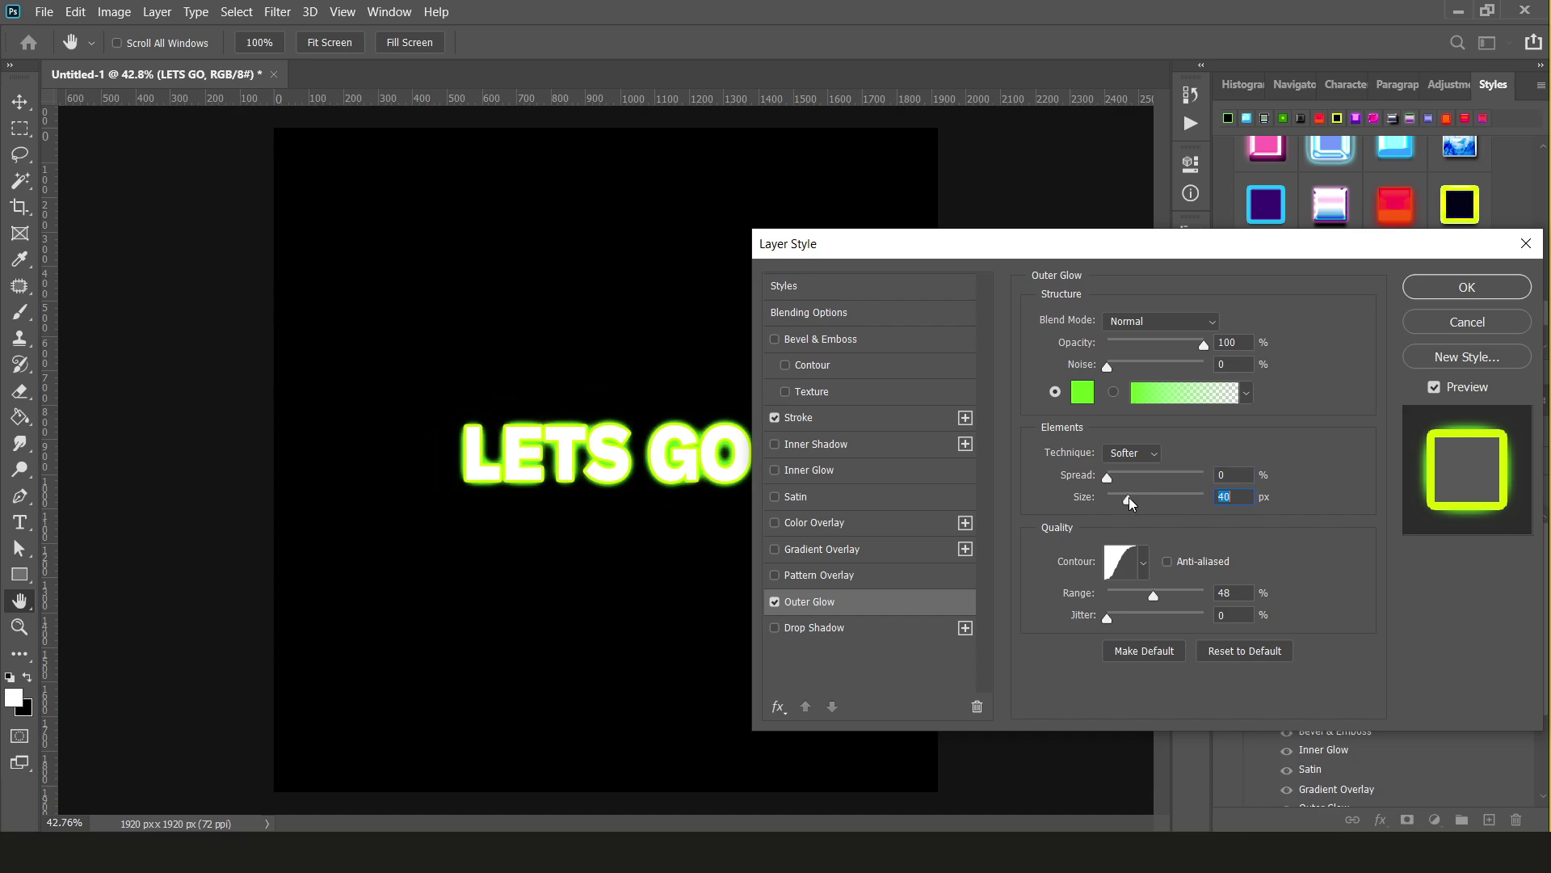
click(1083, 395)
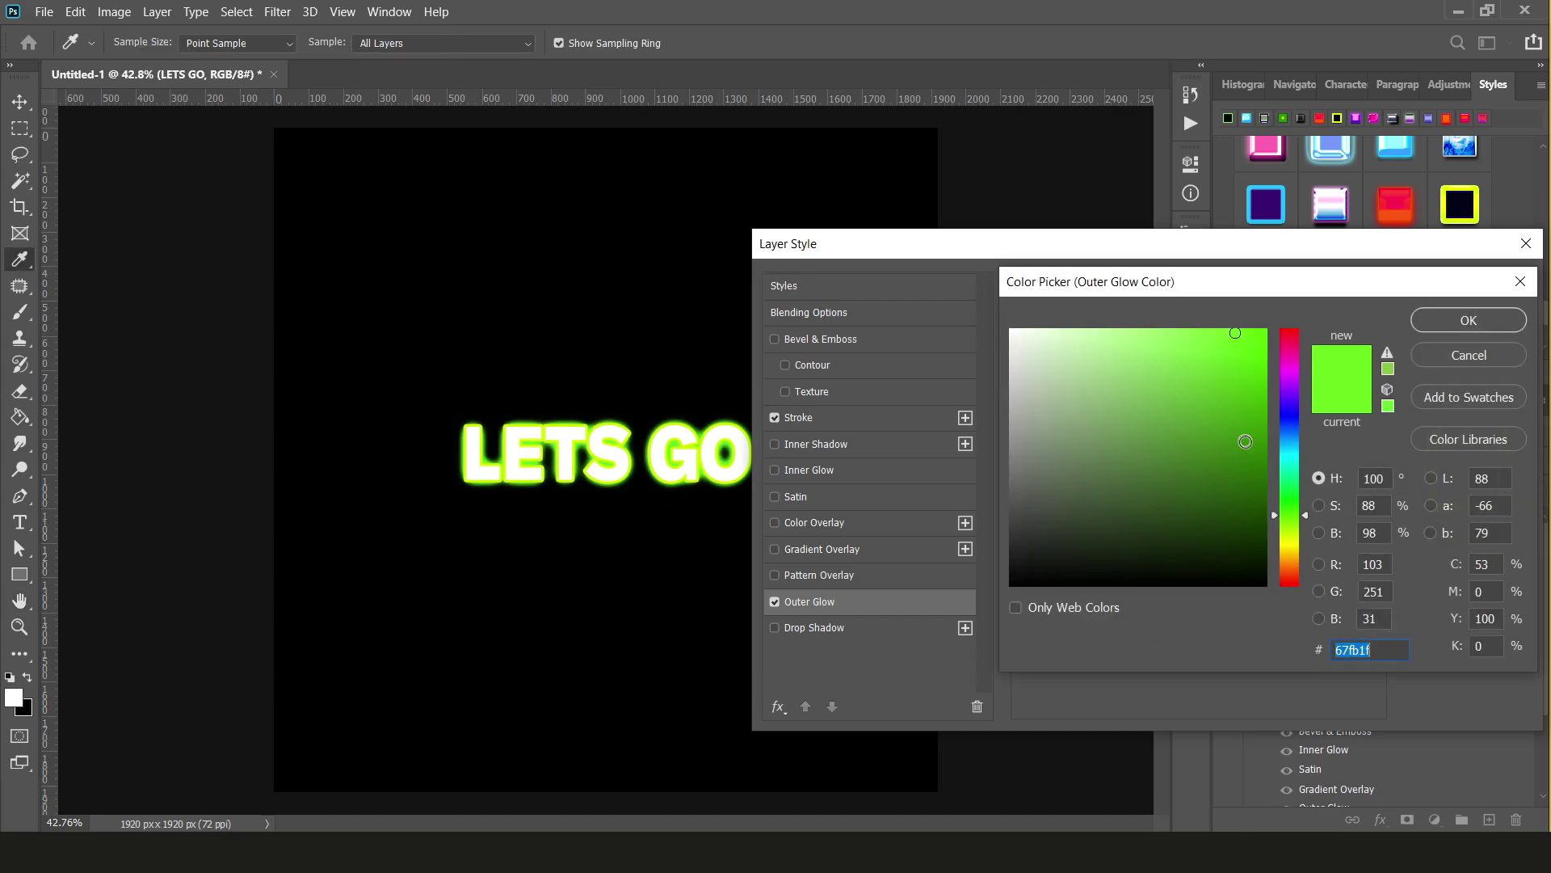
drag(1290, 475, 1296, 455)
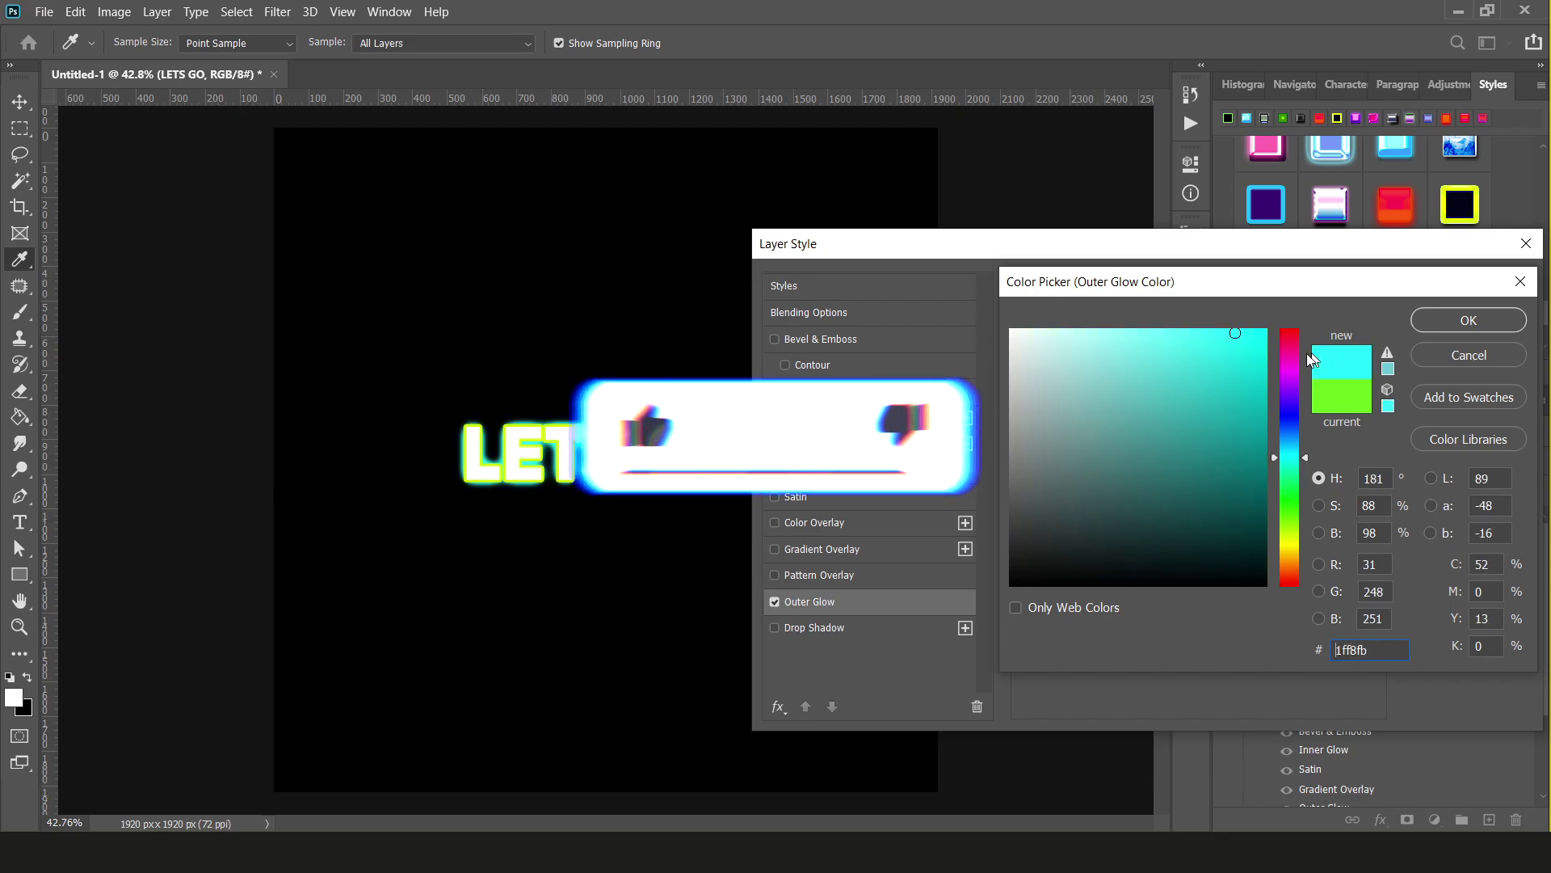
drag(1285, 479, 1269, 535)
click(1283, 530)
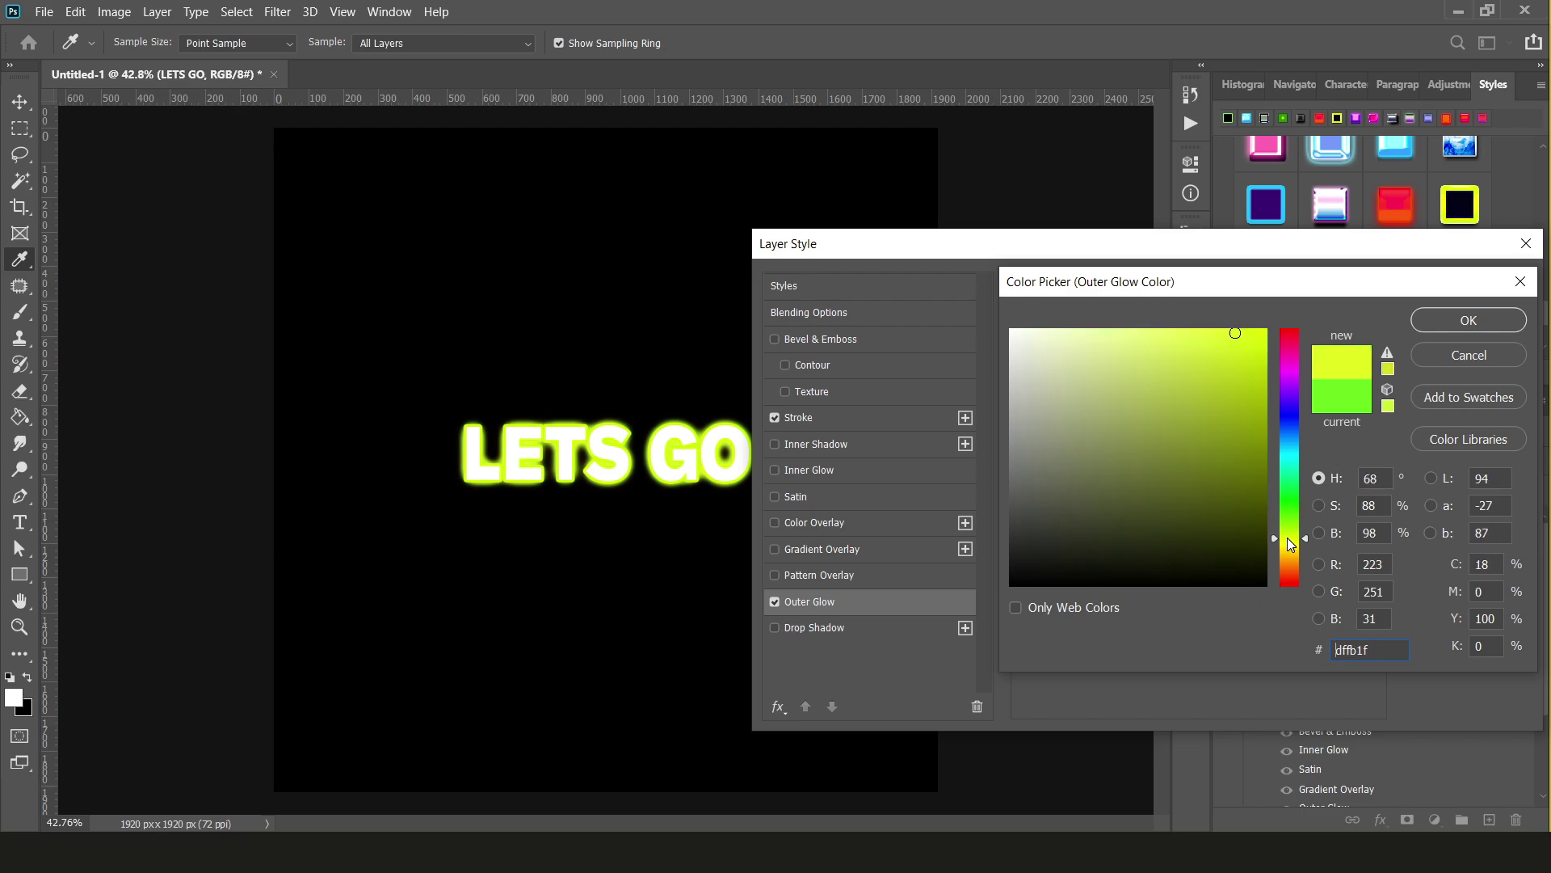
click(1288, 526)
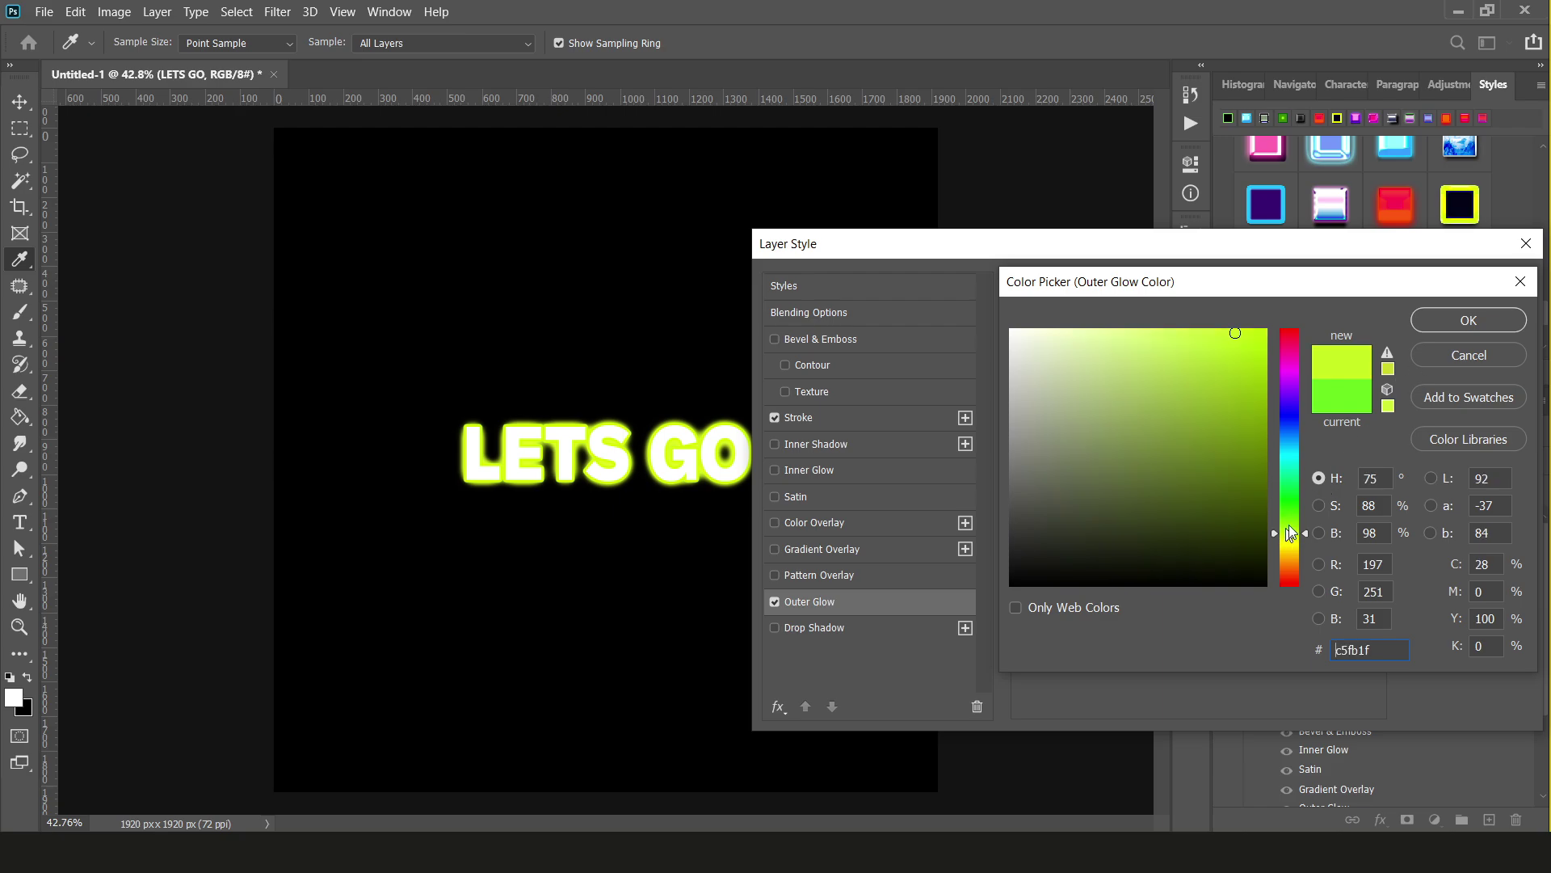
click(1420, 323)
mouse_move(1135, 499)
mouse_down()
mouse_move(1183, 503)
mouse_move(1127, 498)
mouse_up()
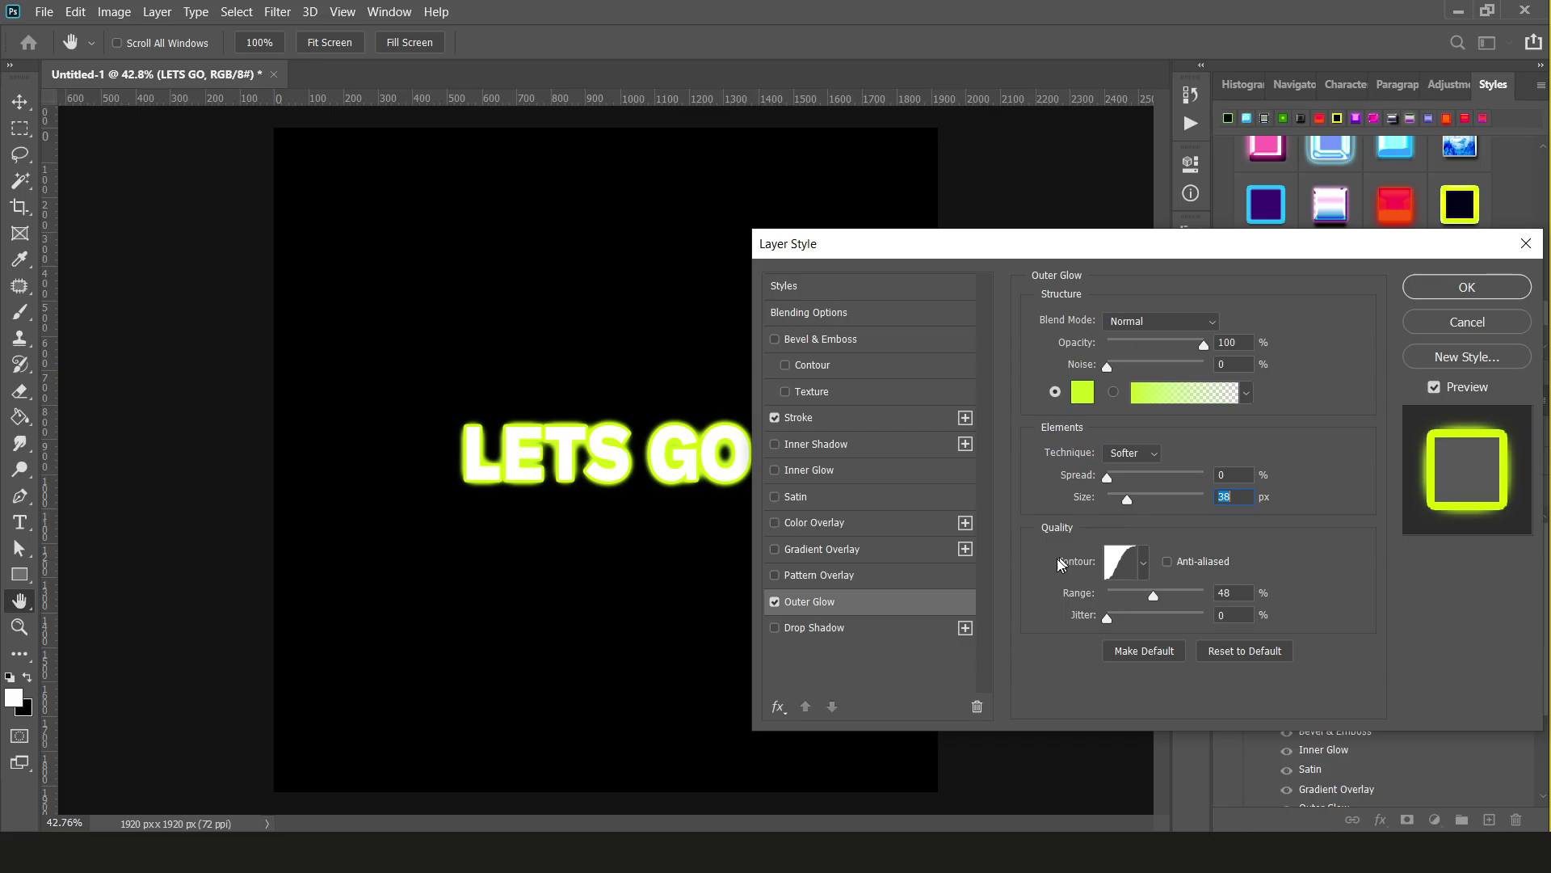
- Replace the Outer Glow with a black Drop Shadow at 53% opacity and 10 px distance
click(774, 602)
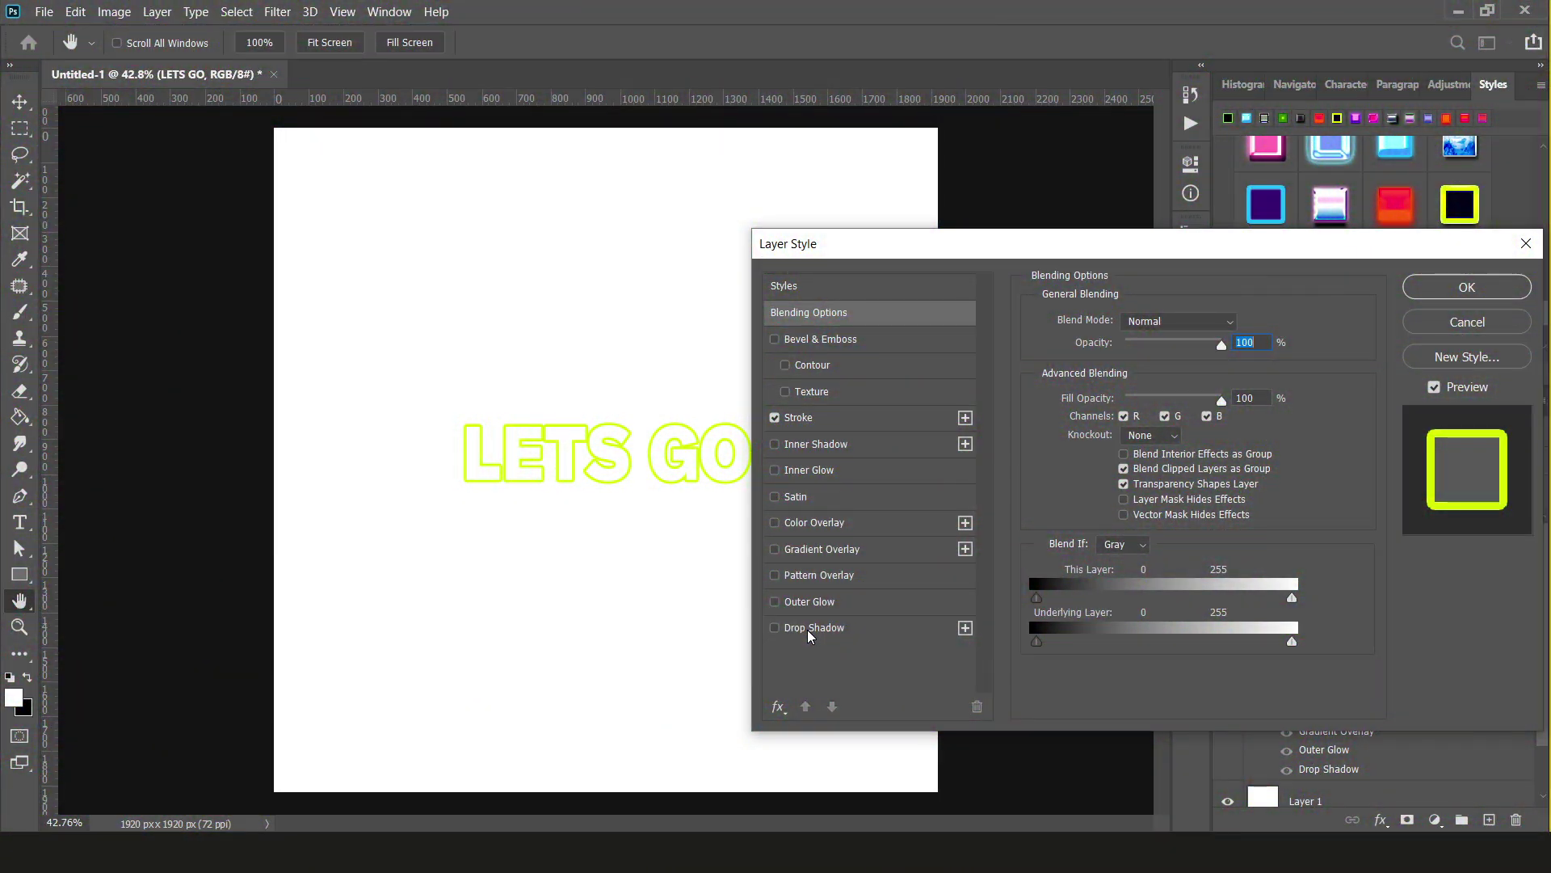
click(811, 630)
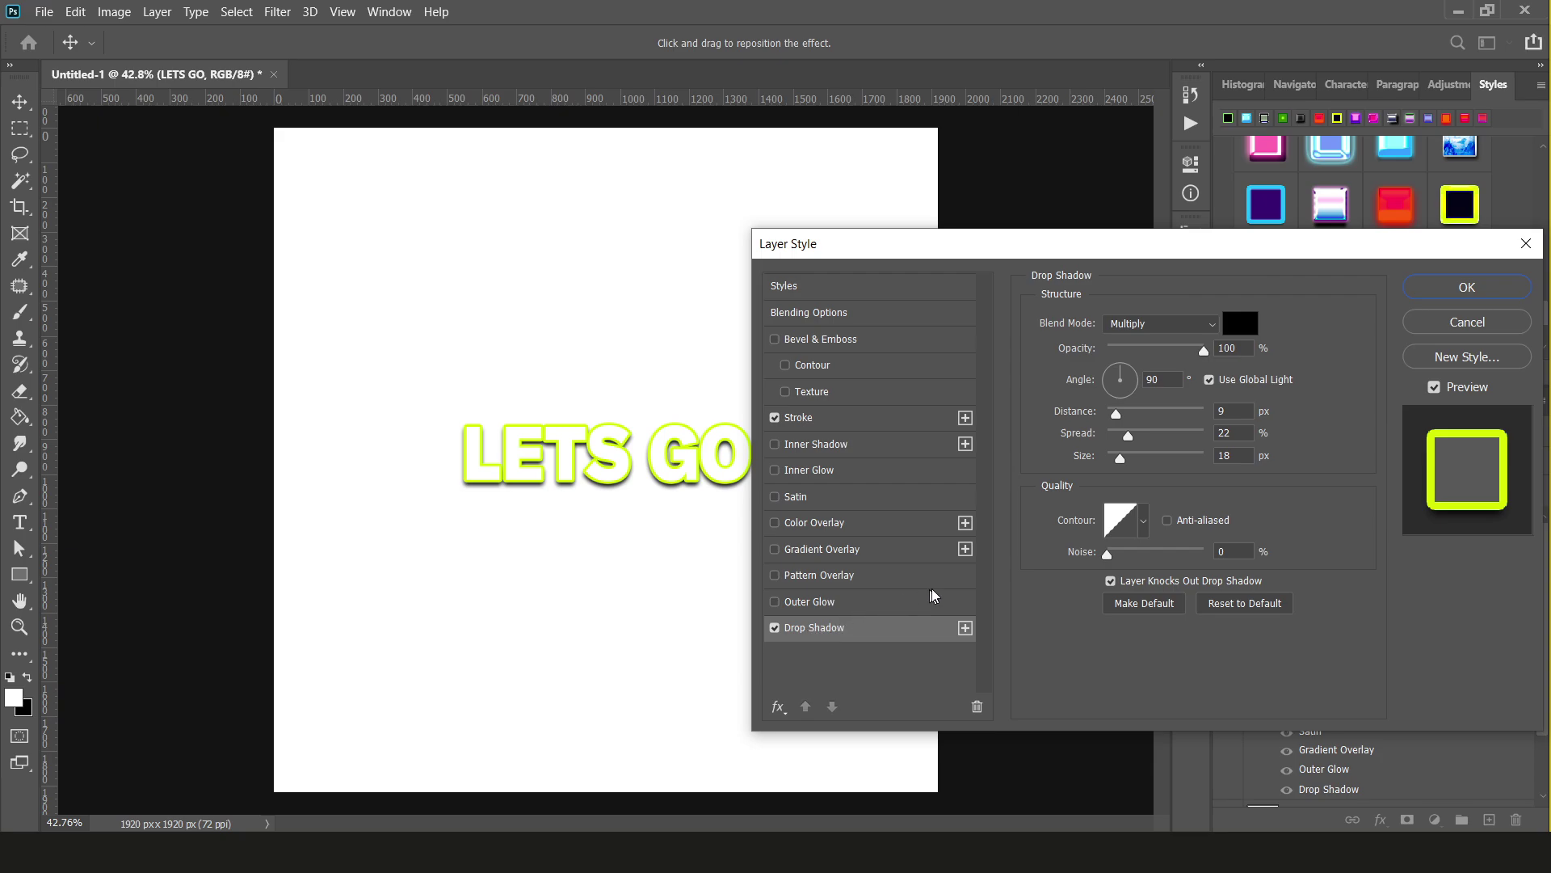
drag(1194, 353, 1157, 358)
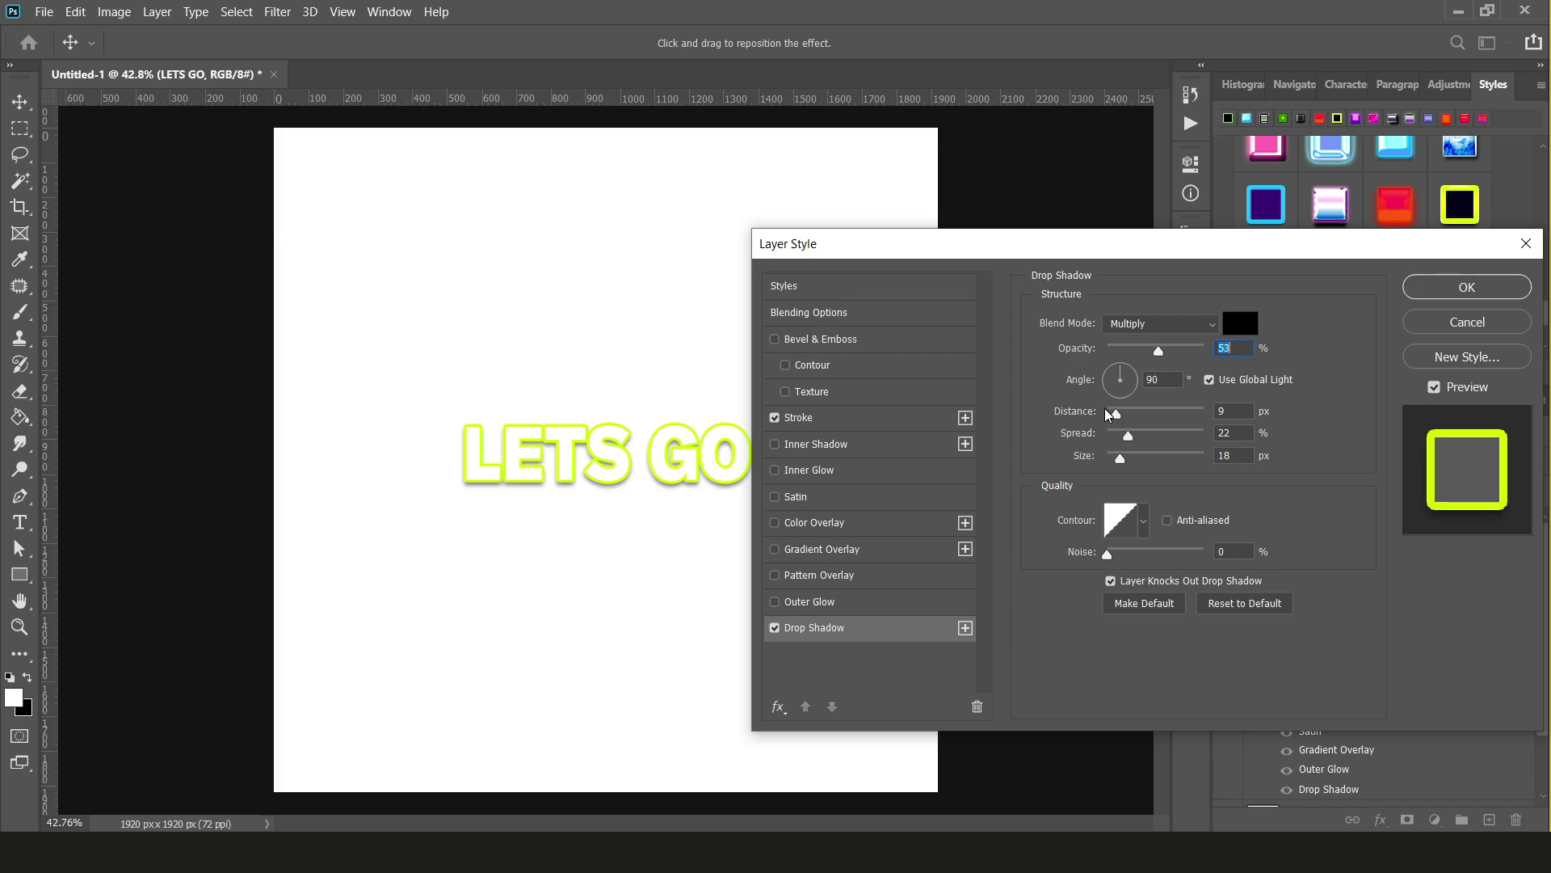
mouse_move(1118, 412)
mouse_down()
mouse_move(1147, 411)
mouse_move(1119, 412)
mouse_up()
- Apply the layer effects and nudge LETS GO slightly down and to the right
click(1446, 287)
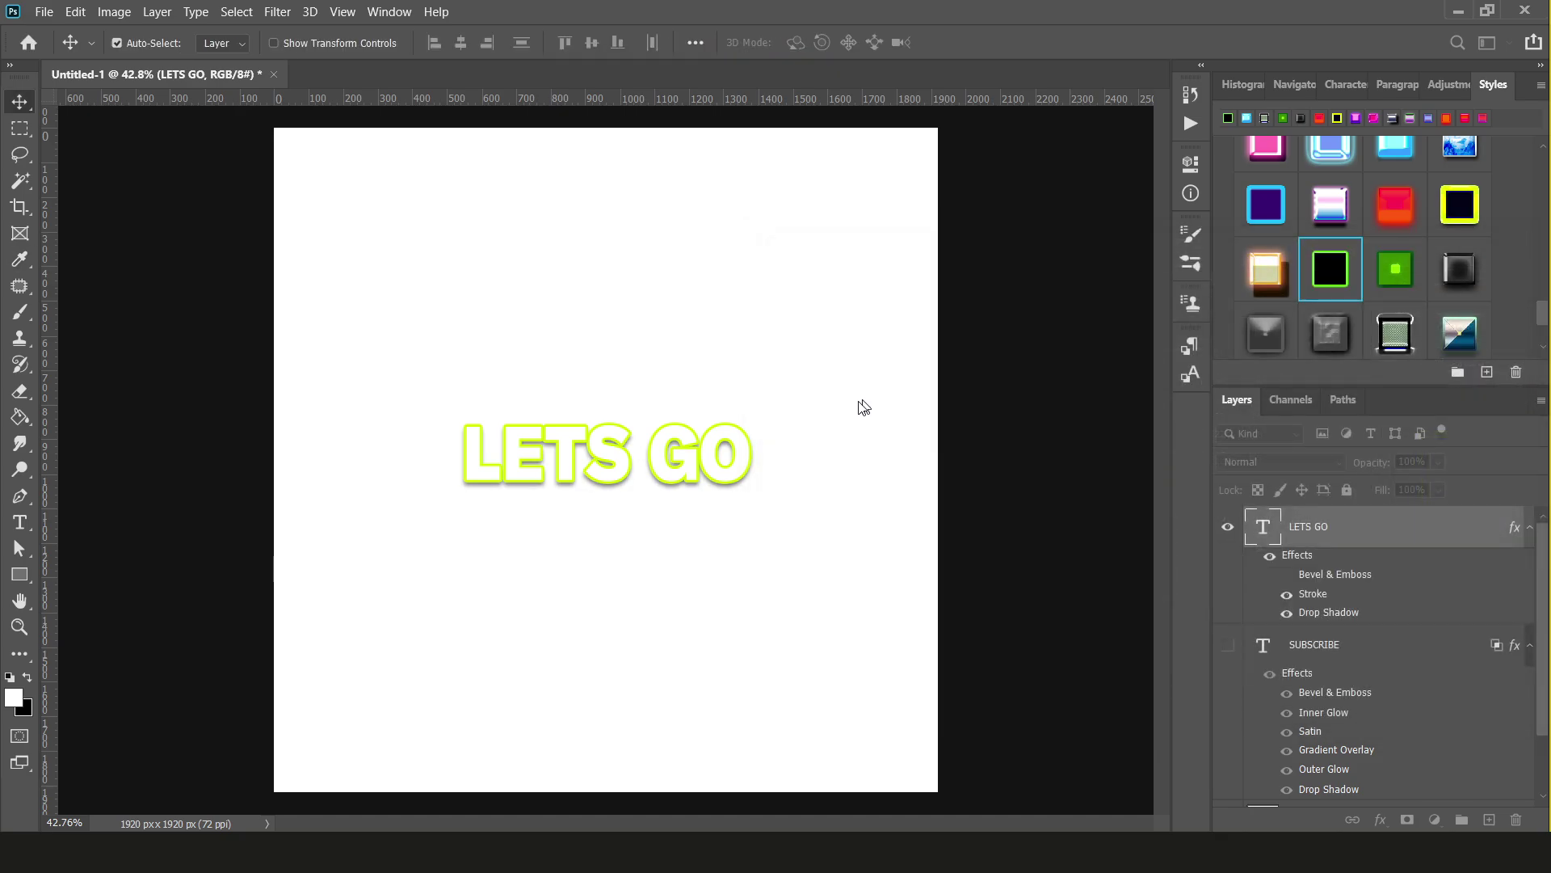
drag(712, 453, 721, 463)
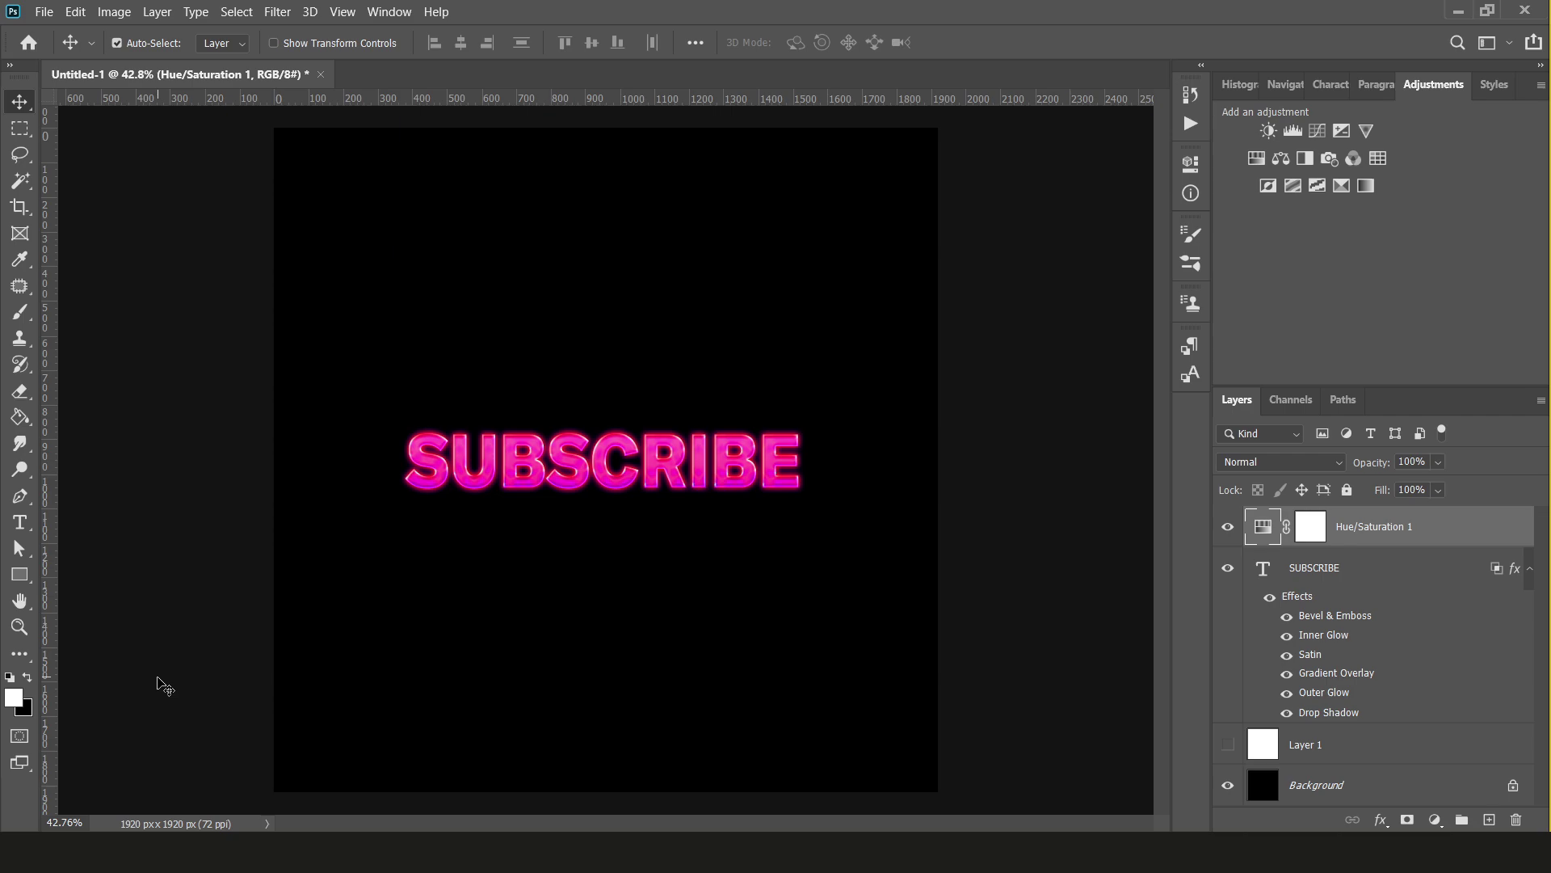
- Save the SUBSCRIBE layer's pink glossy effects as a new style preset named SUBSCRIBE
double_click(1422, 568)
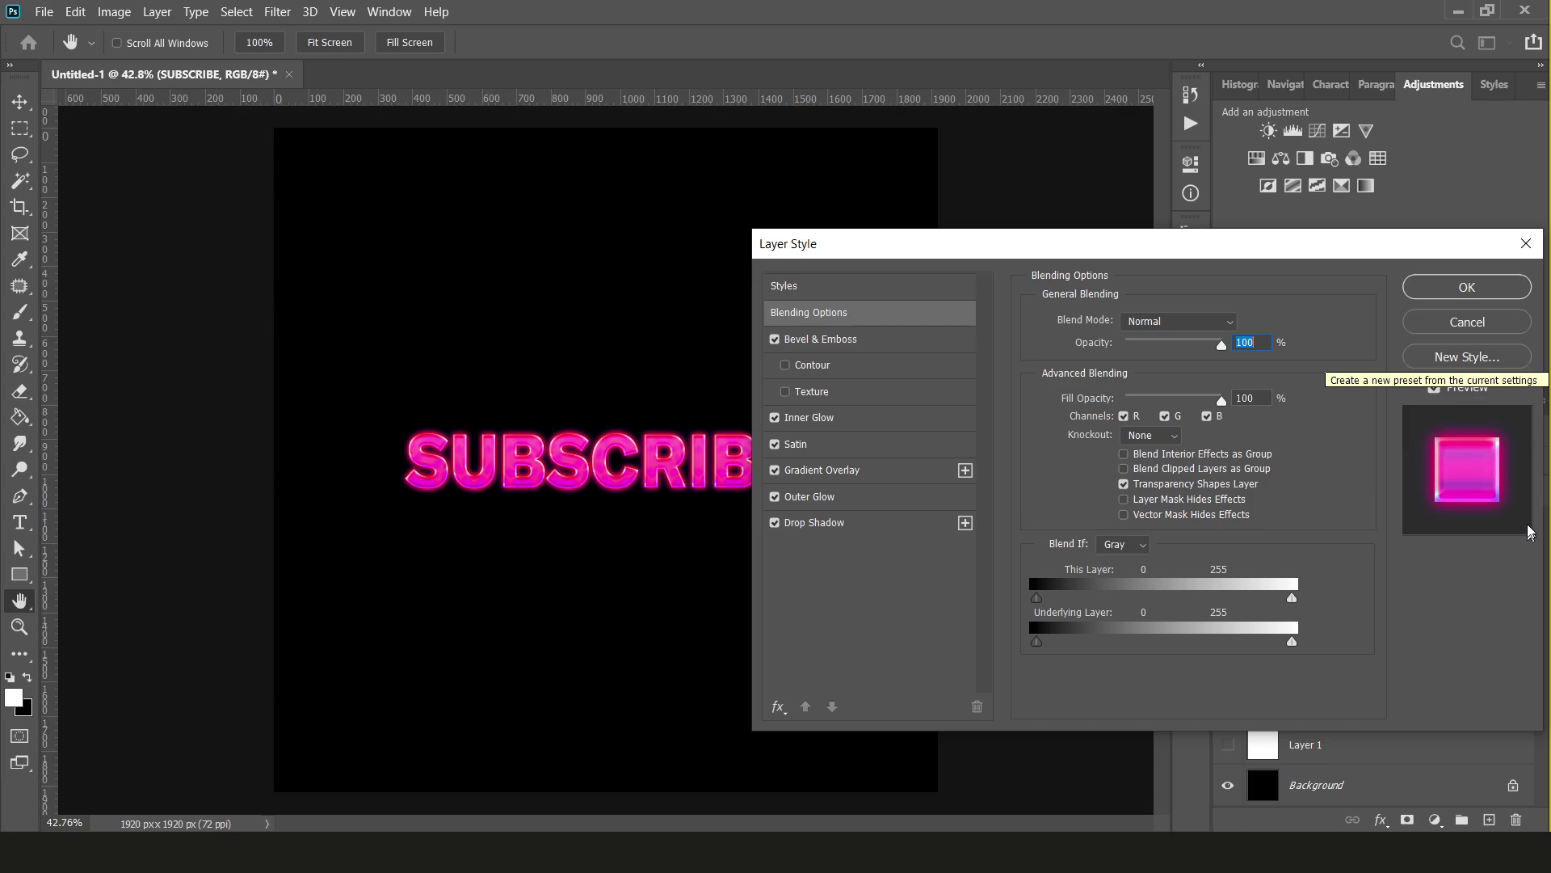
click(1469, 358)
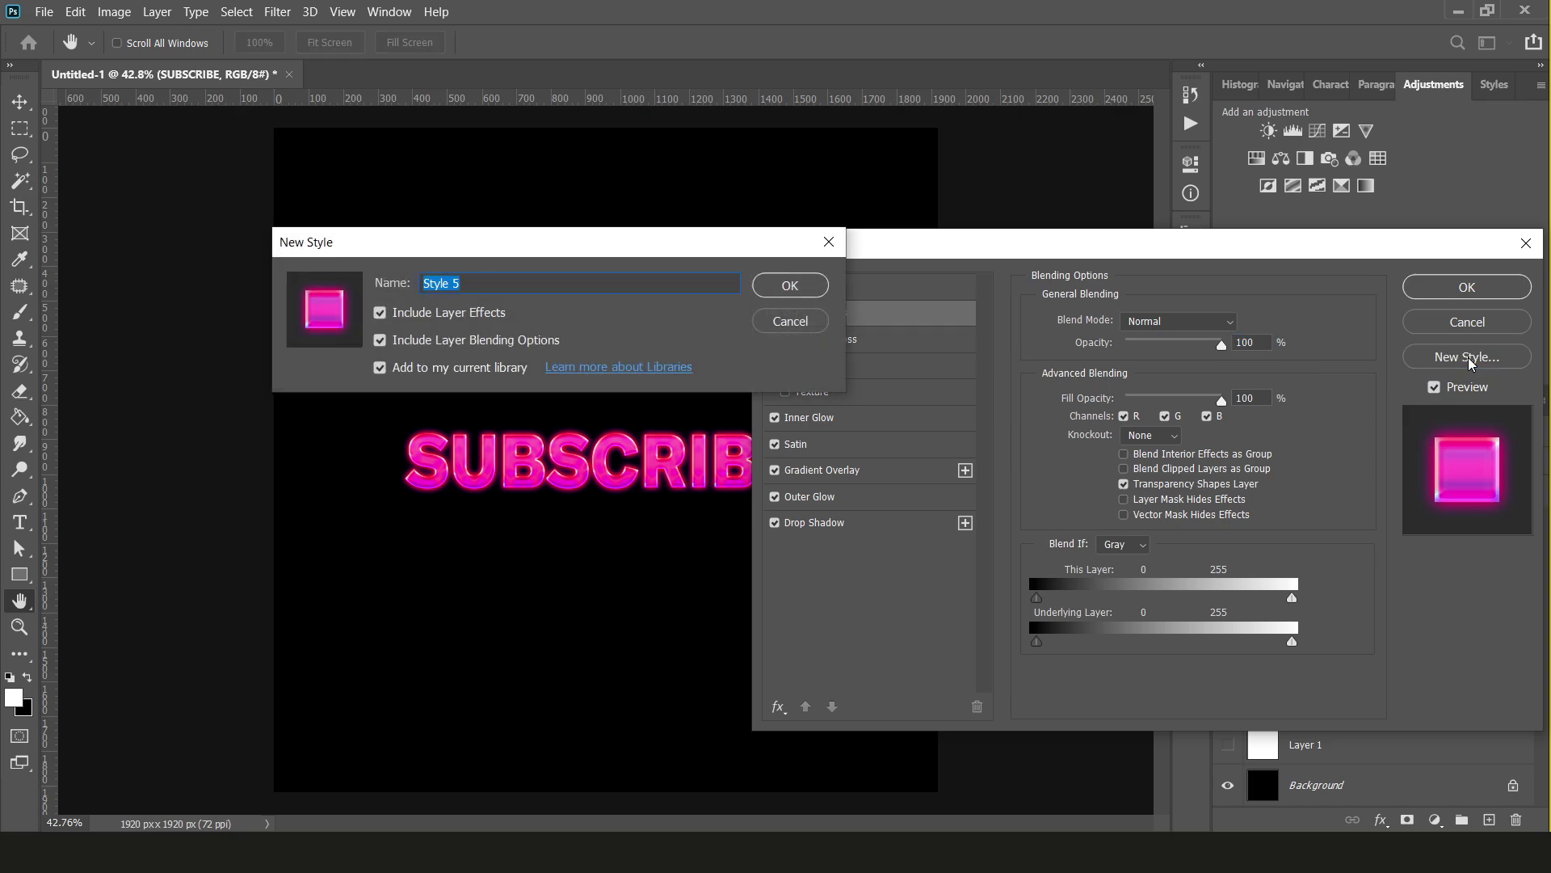
text(SUBSCRIBE)
click(785, 300)
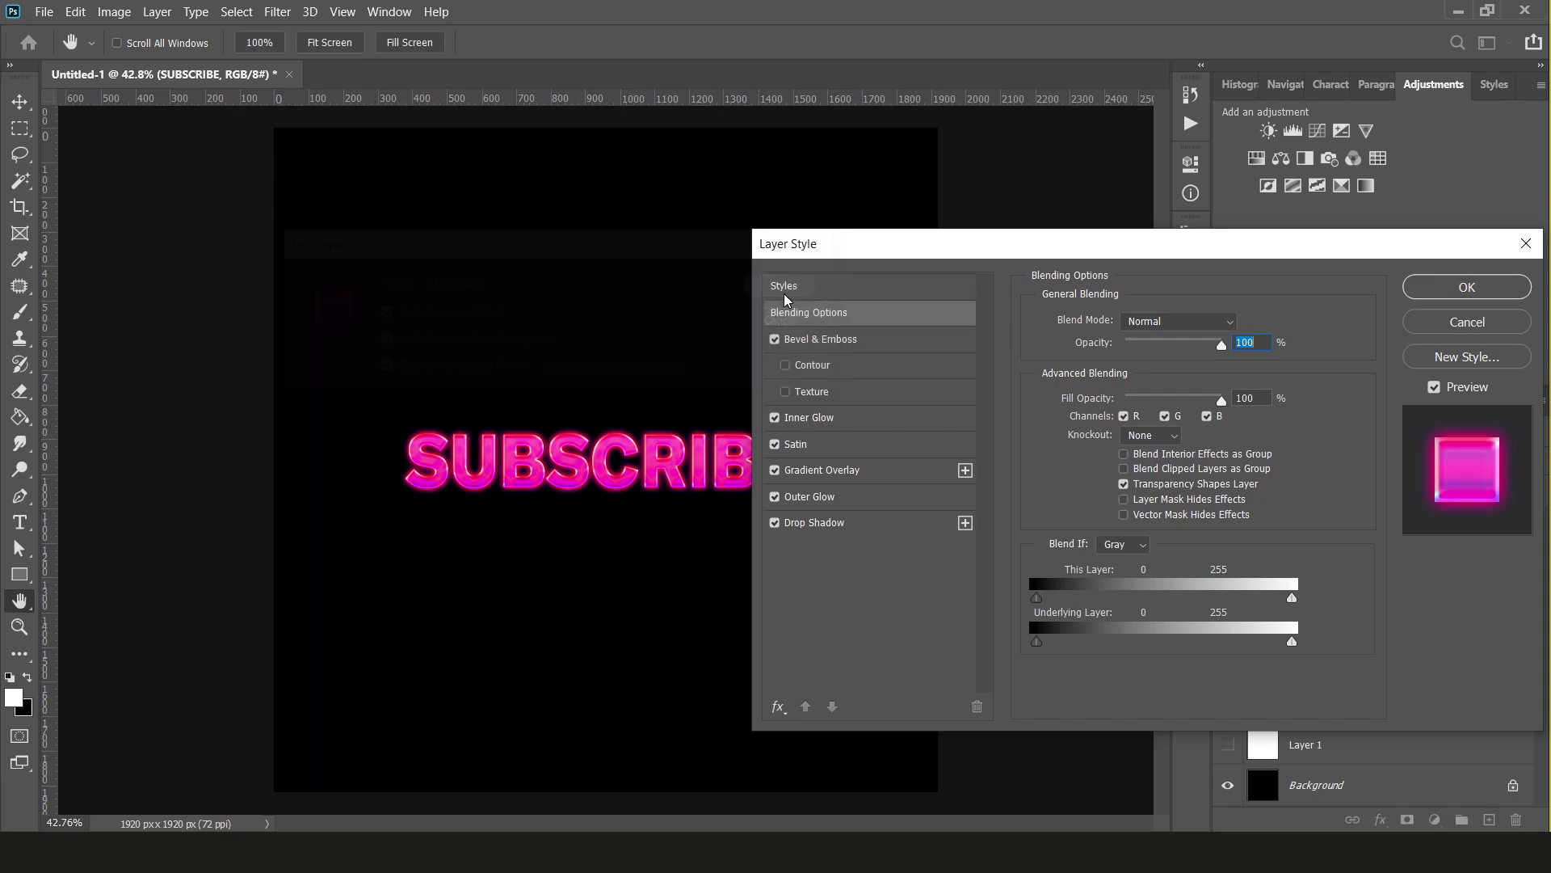
click(1466, 288)
- In the Styles panel, apply the speckled silver style to the SUBSCRIBE text
click(1475, 99)
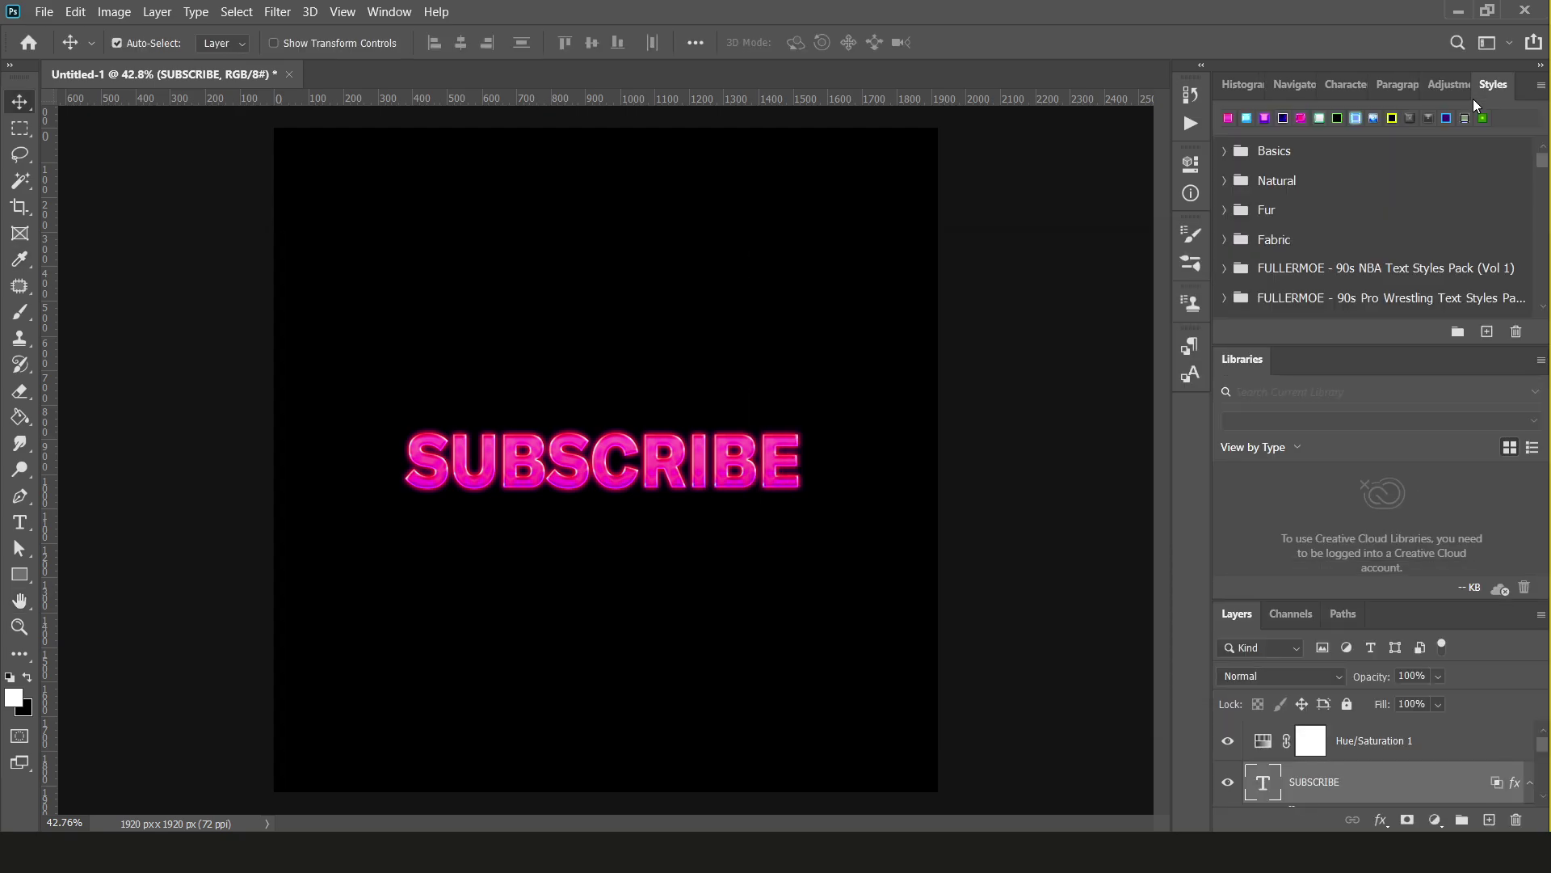
scroll(1330, 222, down, 10)
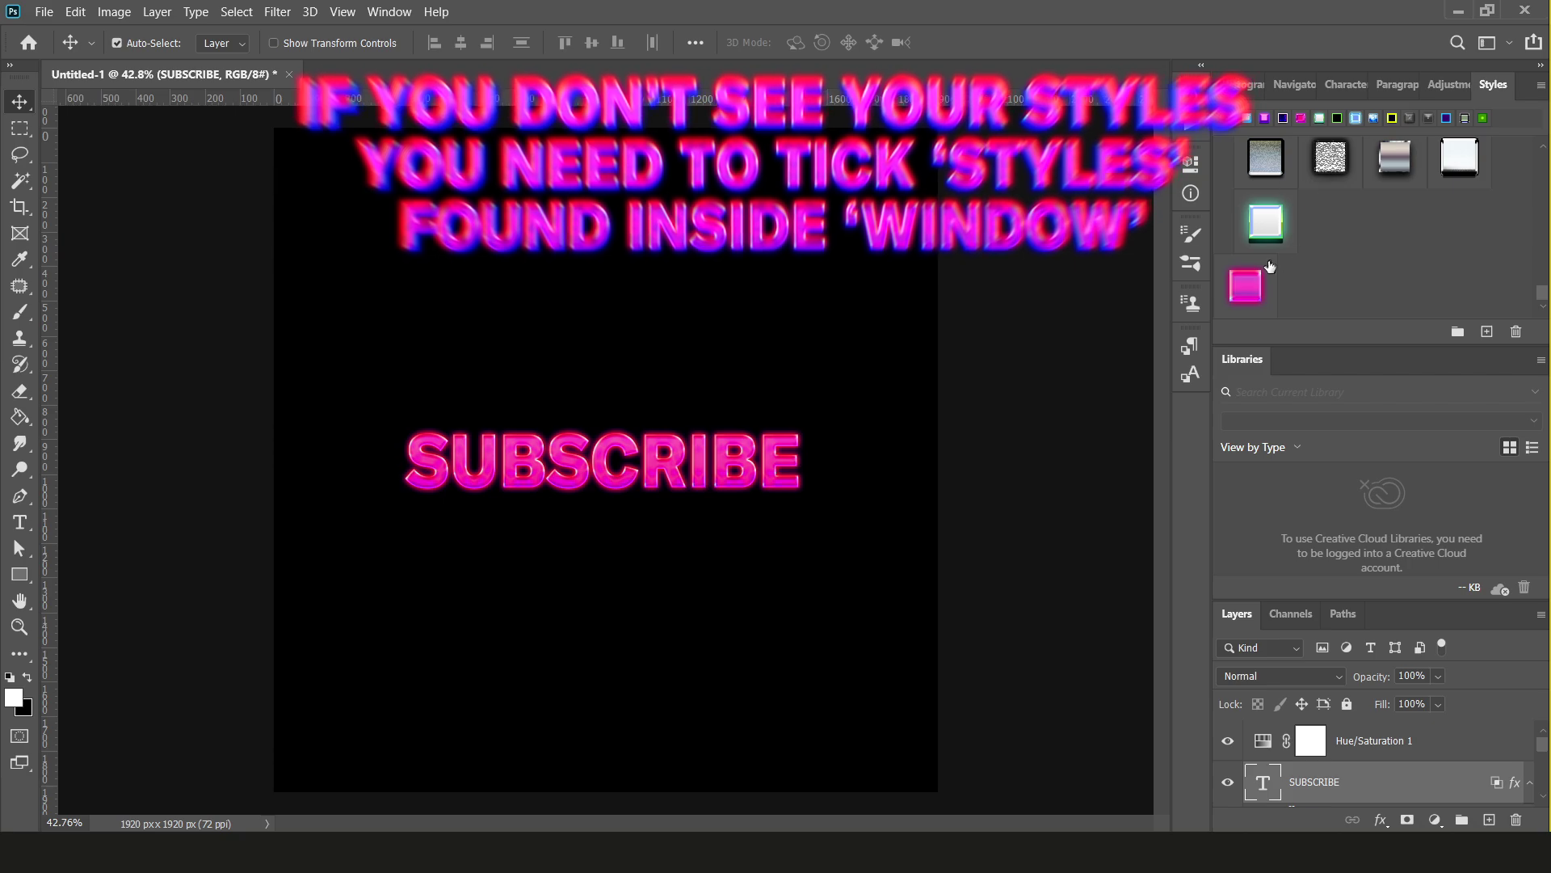
drag(1245, 286, 1301, 228)
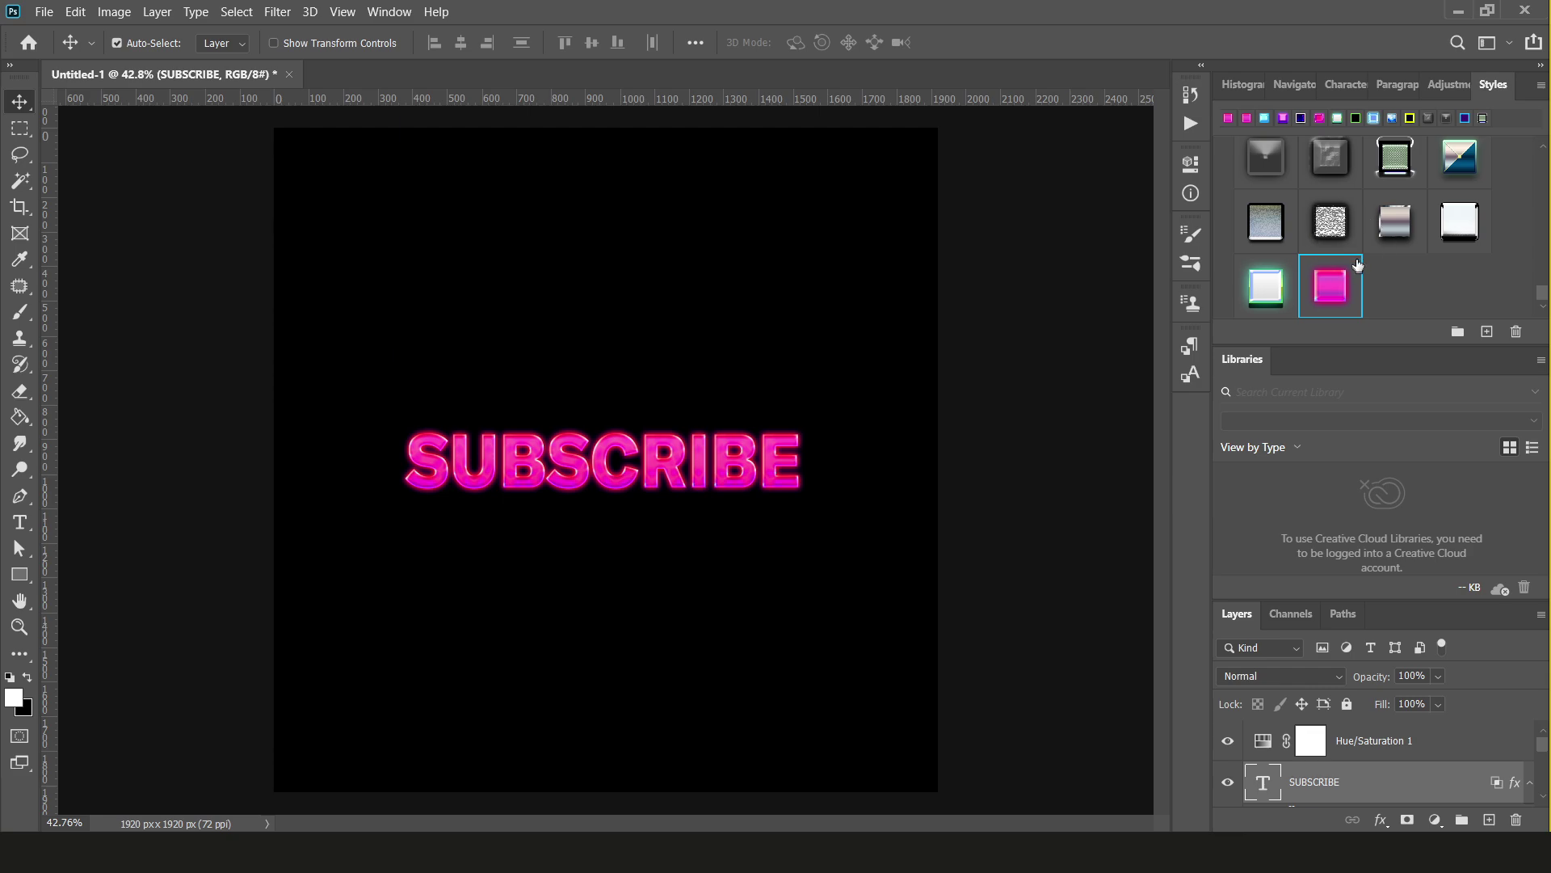
click(1329, 233)
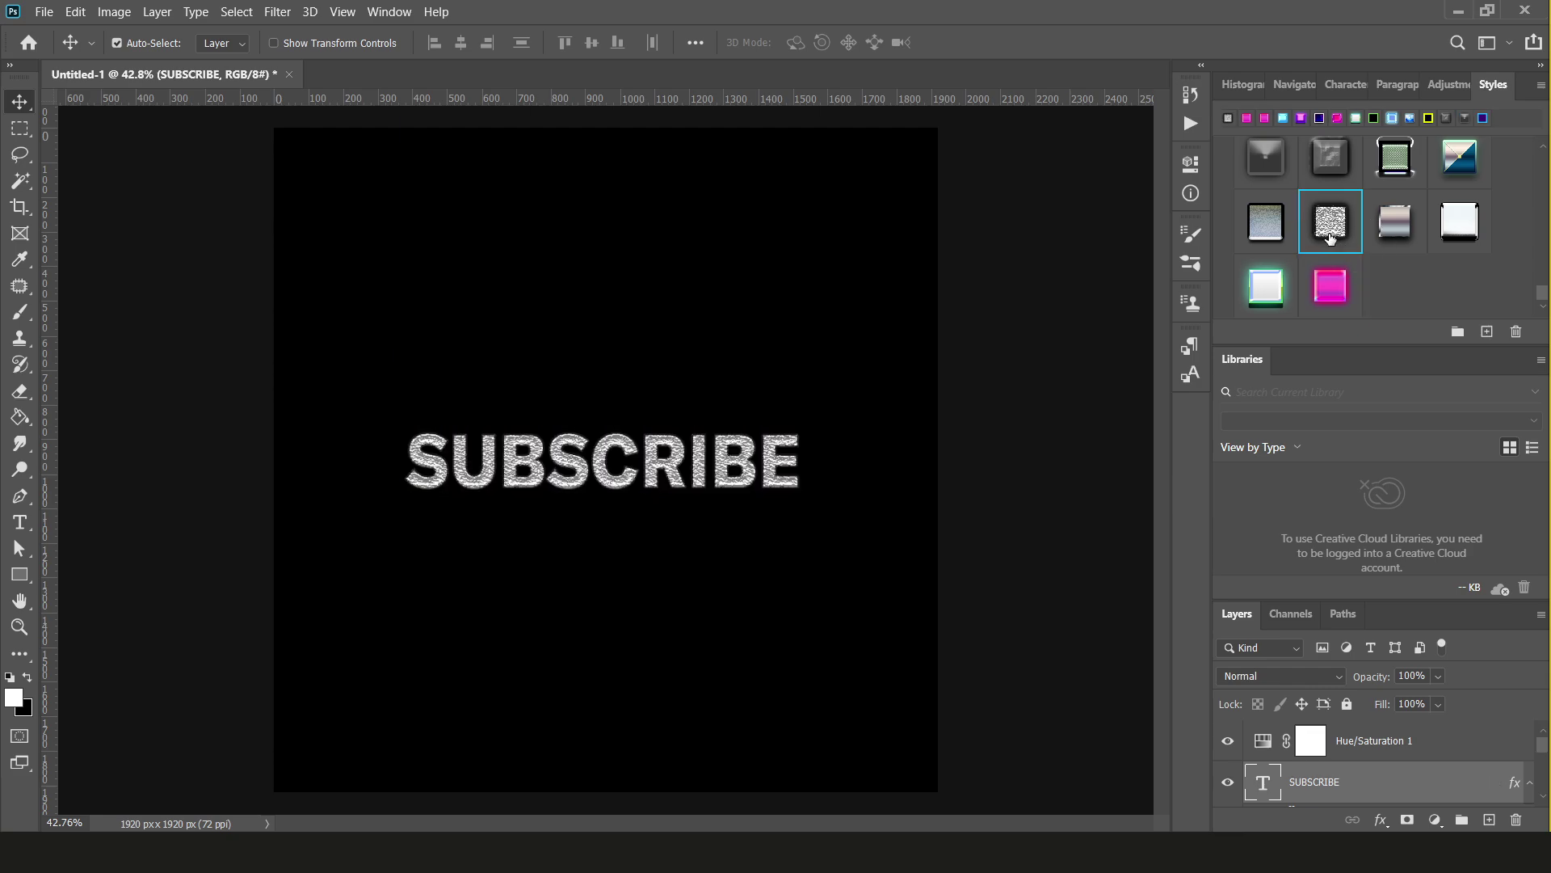
- Drag the new pink style back onto SUBSCRIBE and select the styles to export
drag(1331, 283, 553, 483)
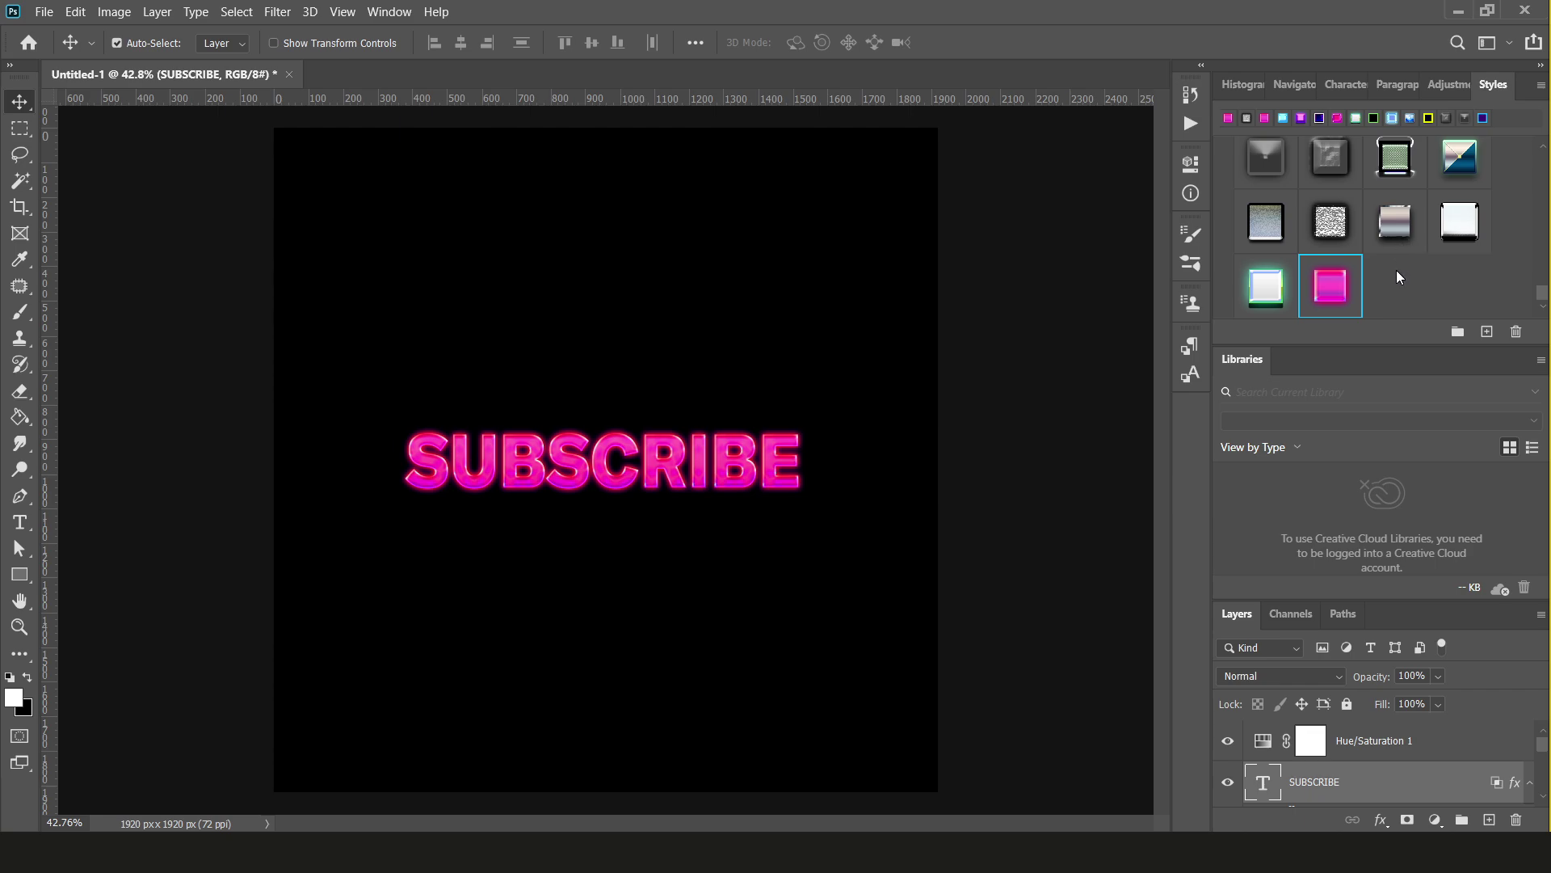
scroll(1398, 276, up, 2)
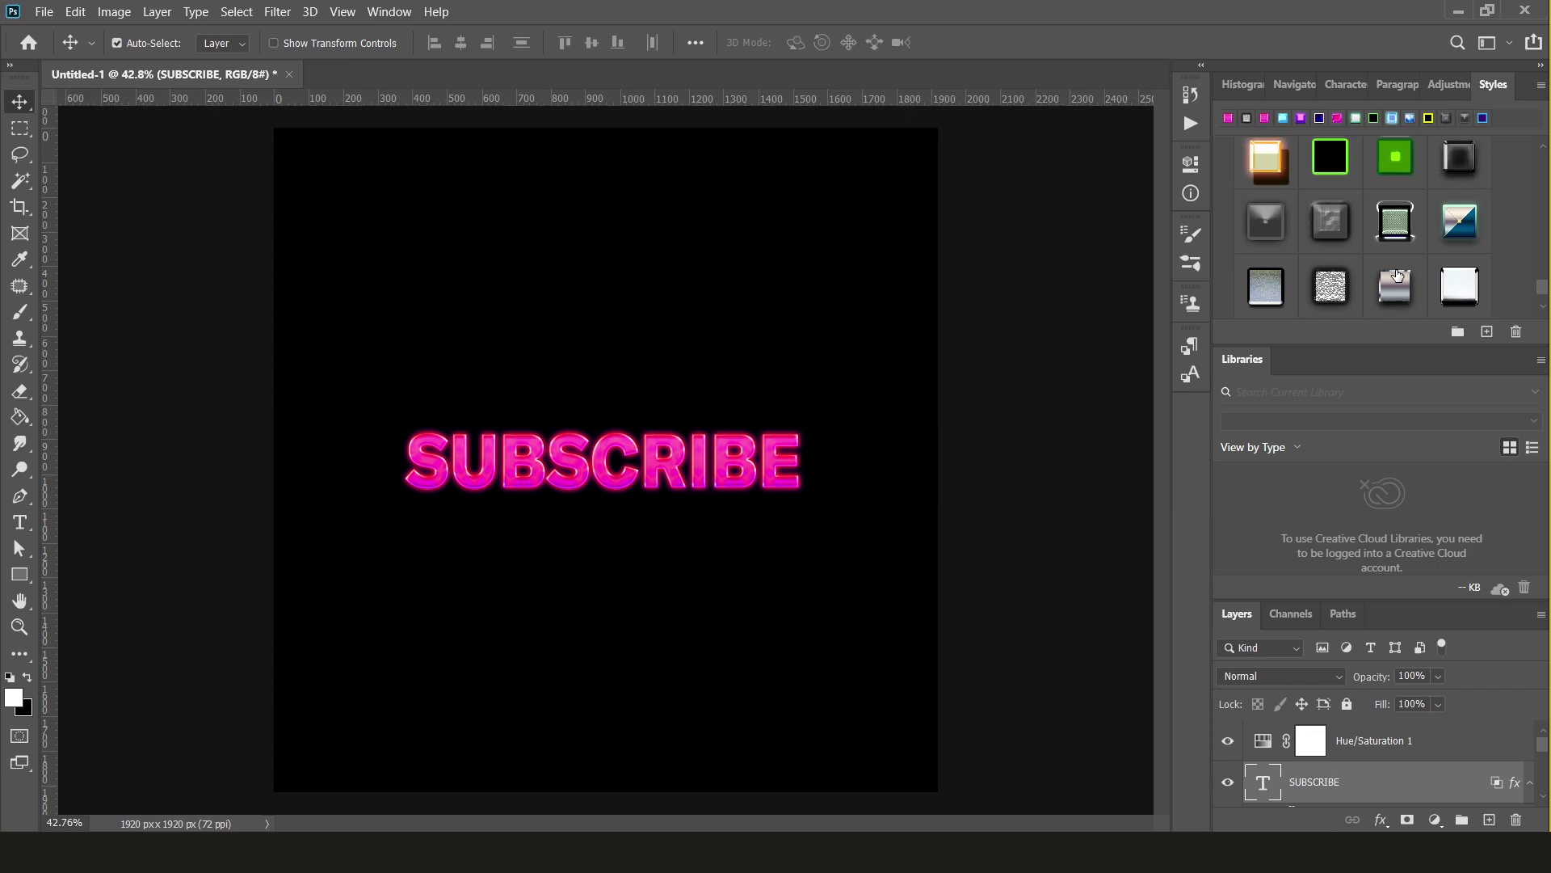
scroll(1398, 277, up, 5)
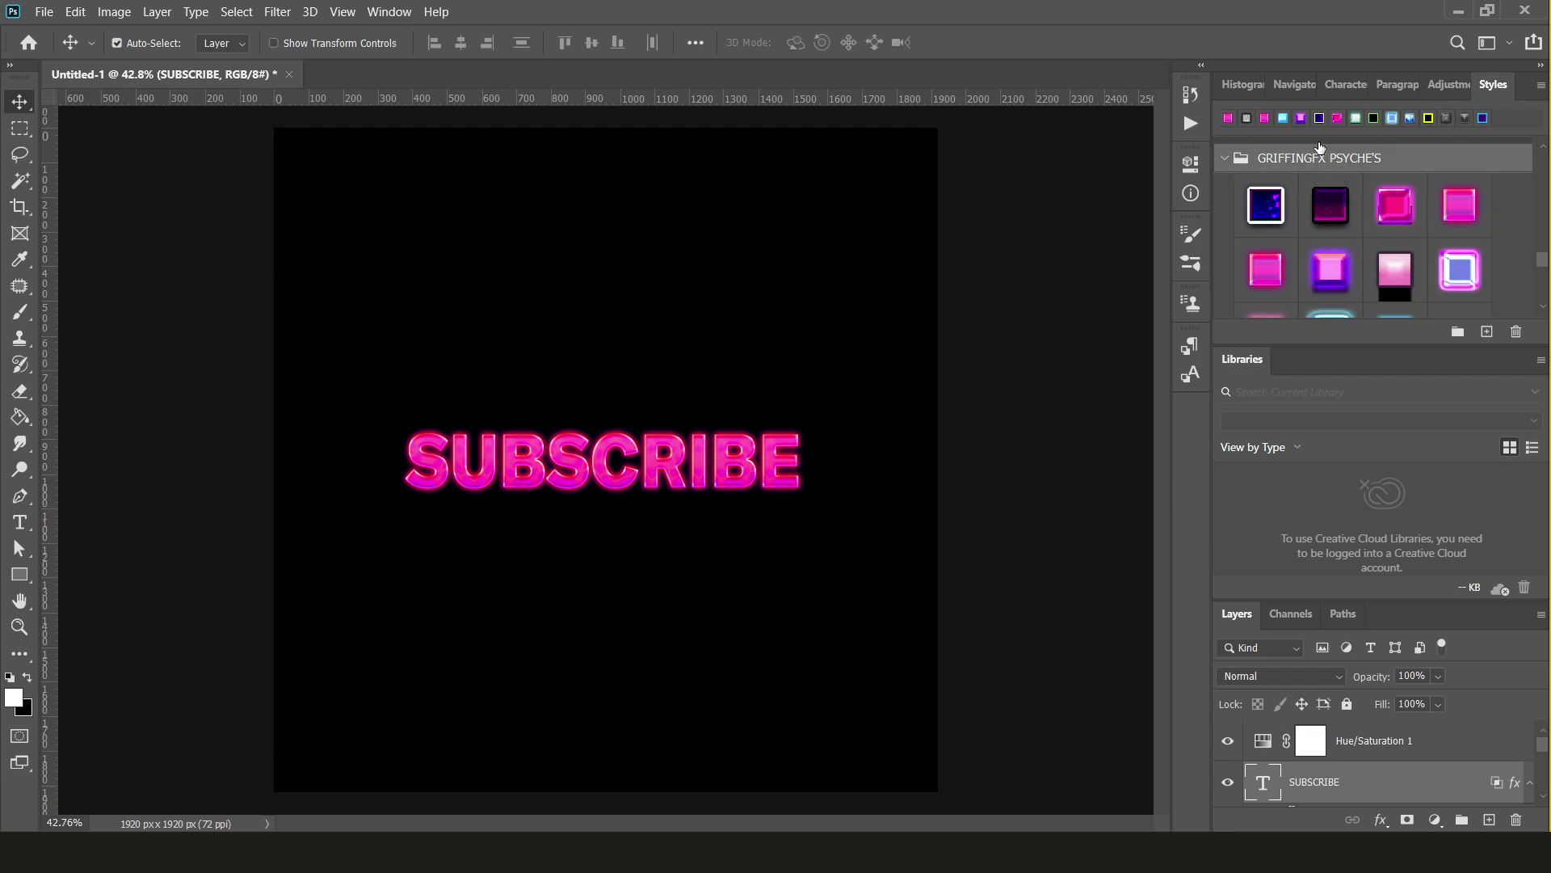
click(1487, 331)
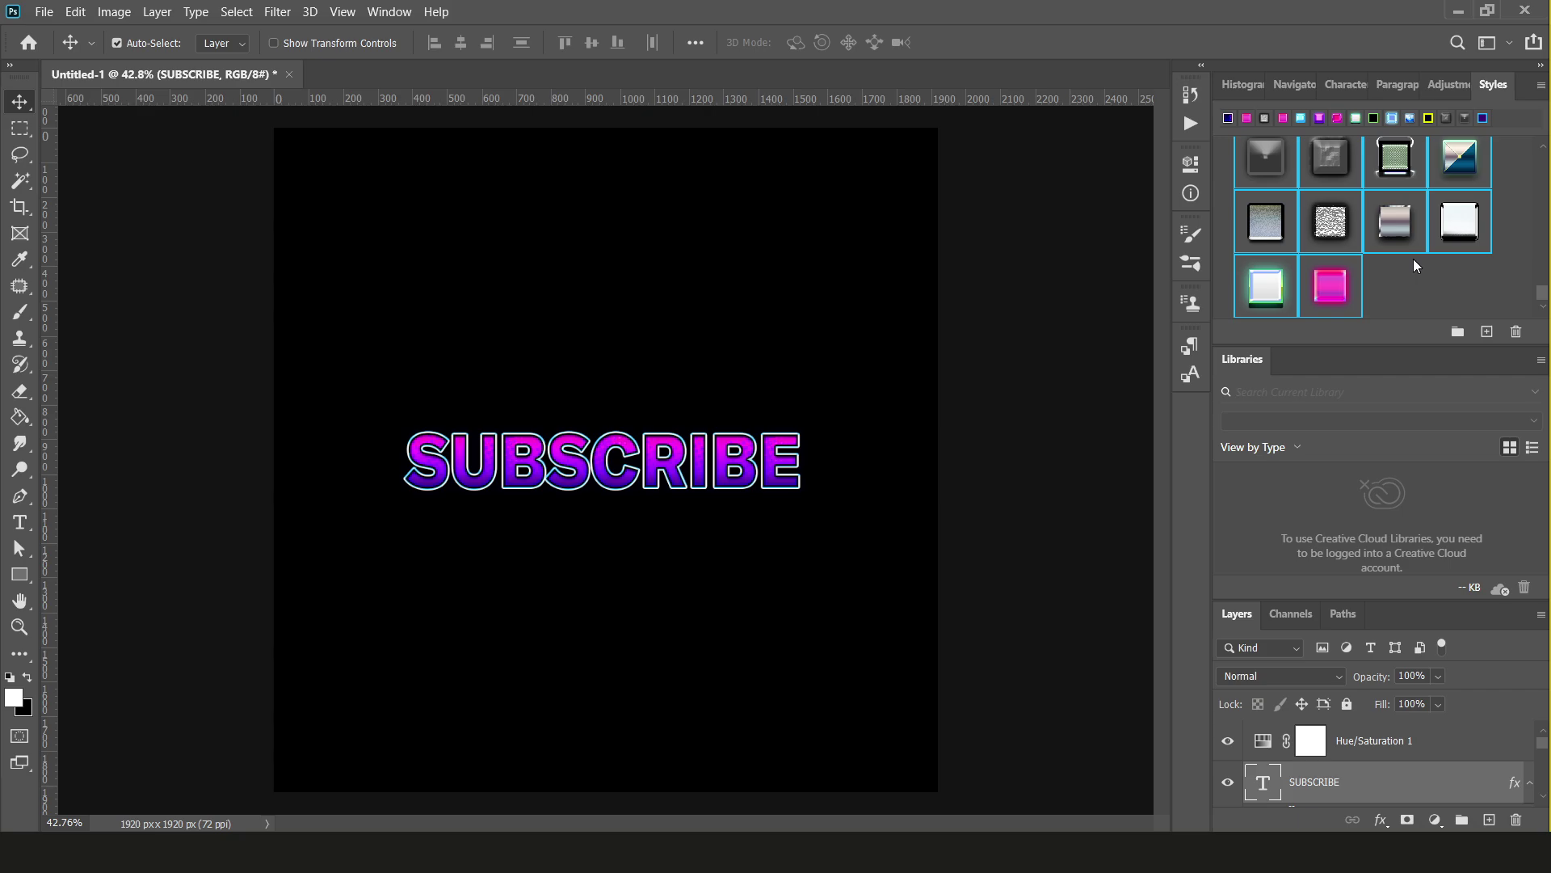
- Export the selected styles as an .ASL file named 'THINK OF A NAME', then reapply the pink style
click(1540, 86)
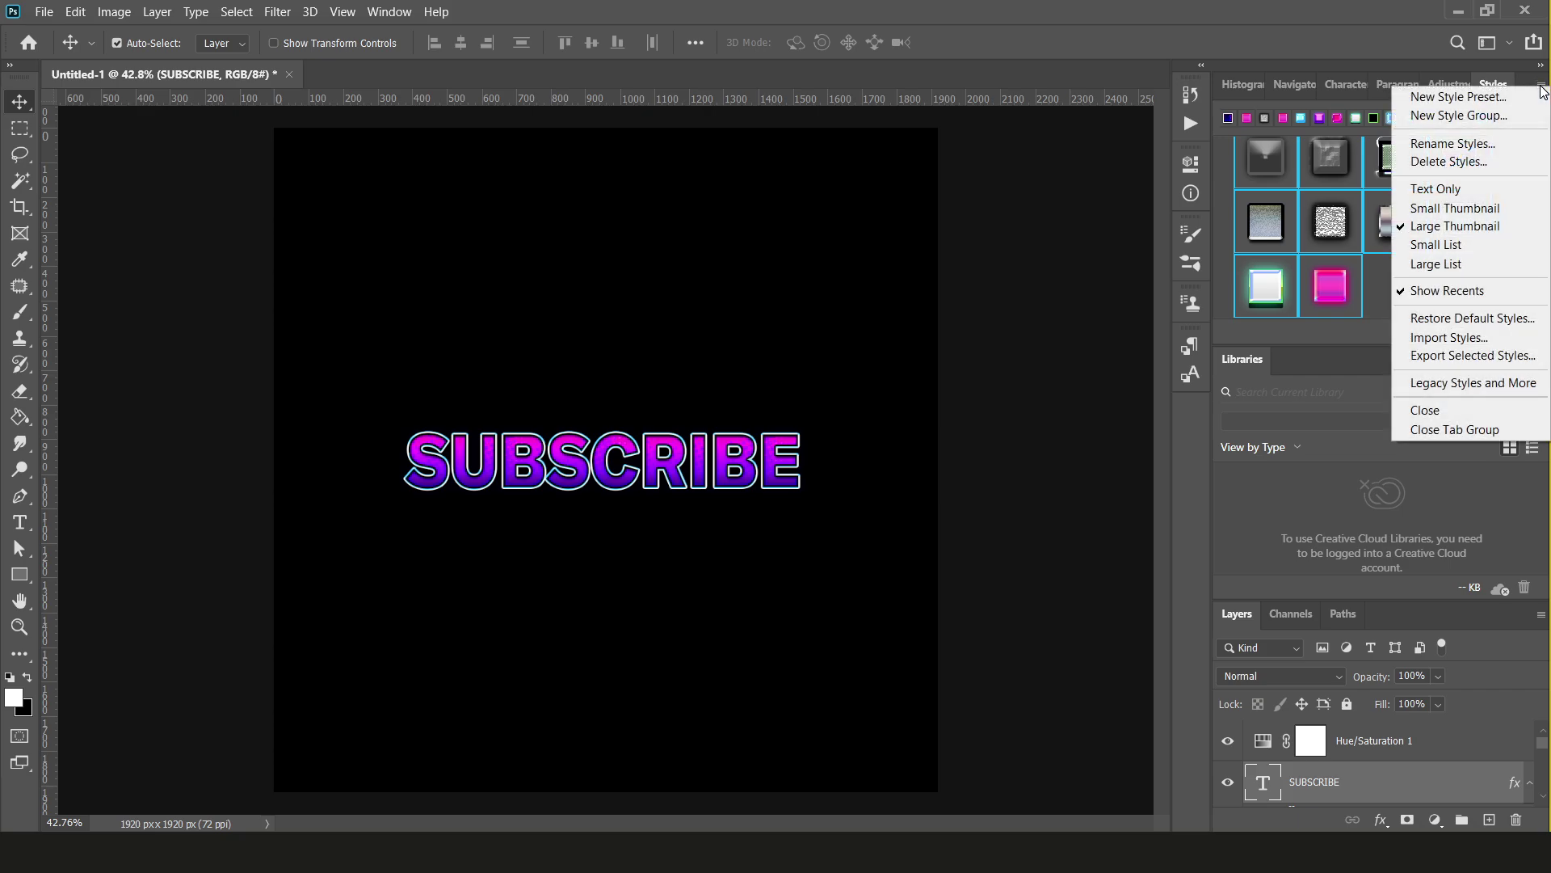
click(1492, 357)
key(BackSpace)
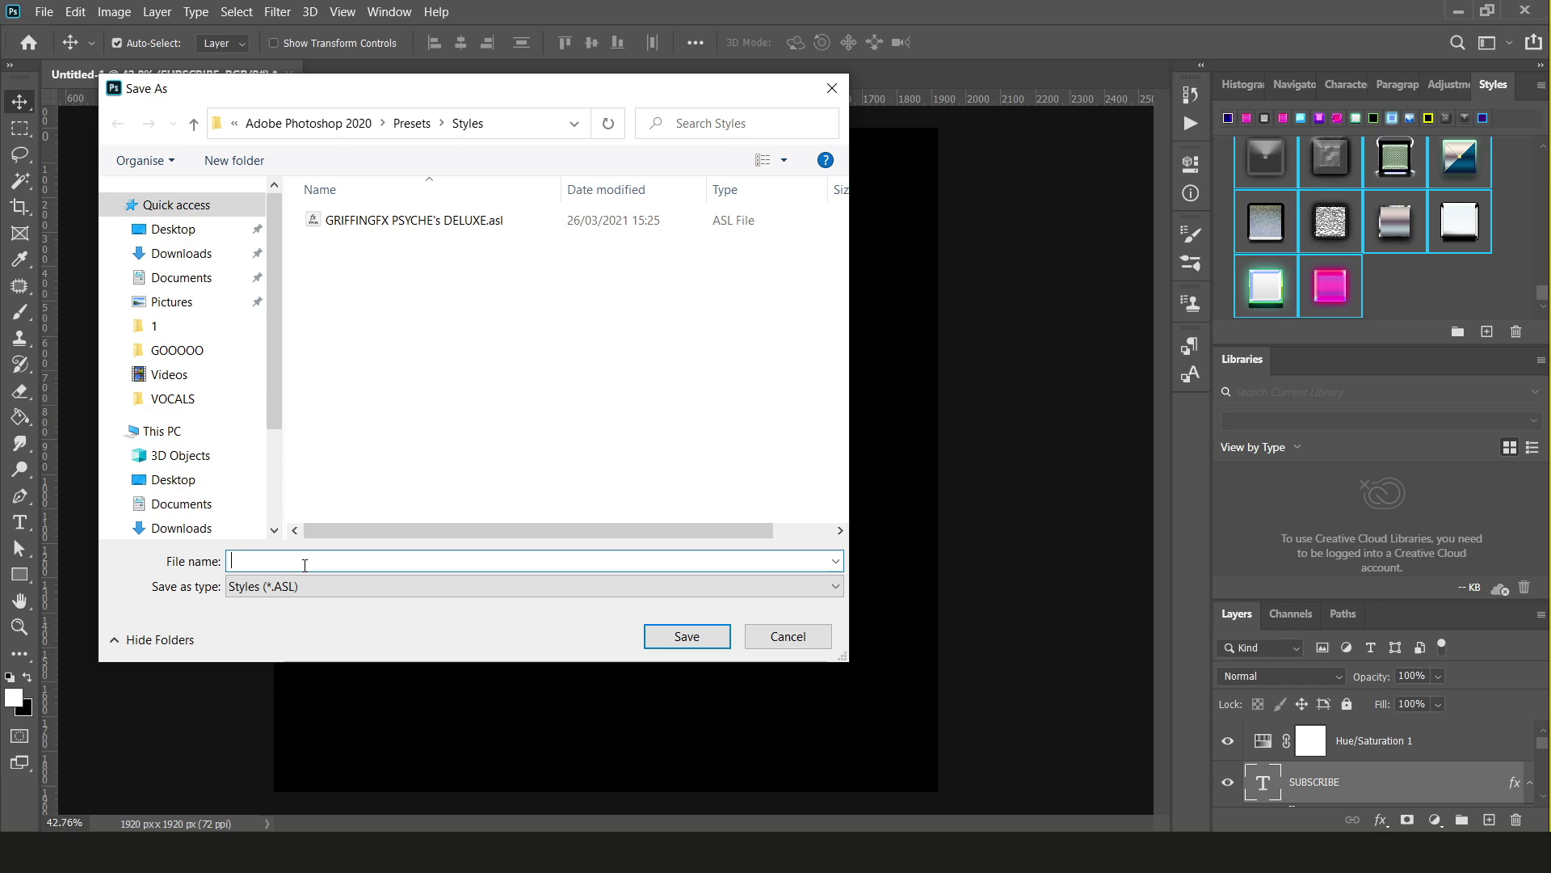
text(THINK OF A NAME)
click(685, 639)
click(1325, 275)
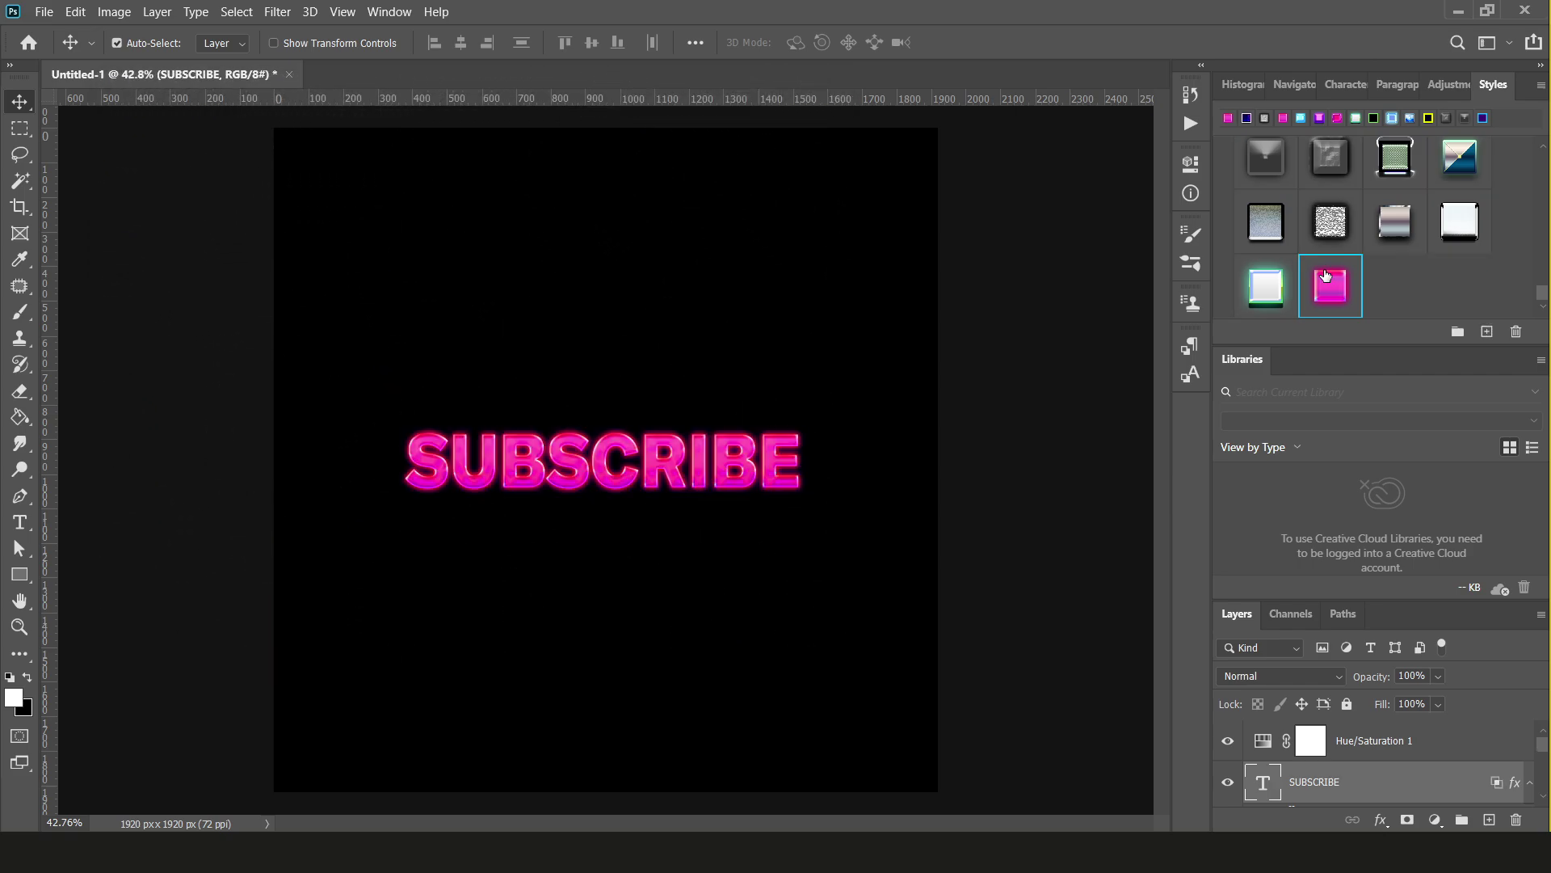